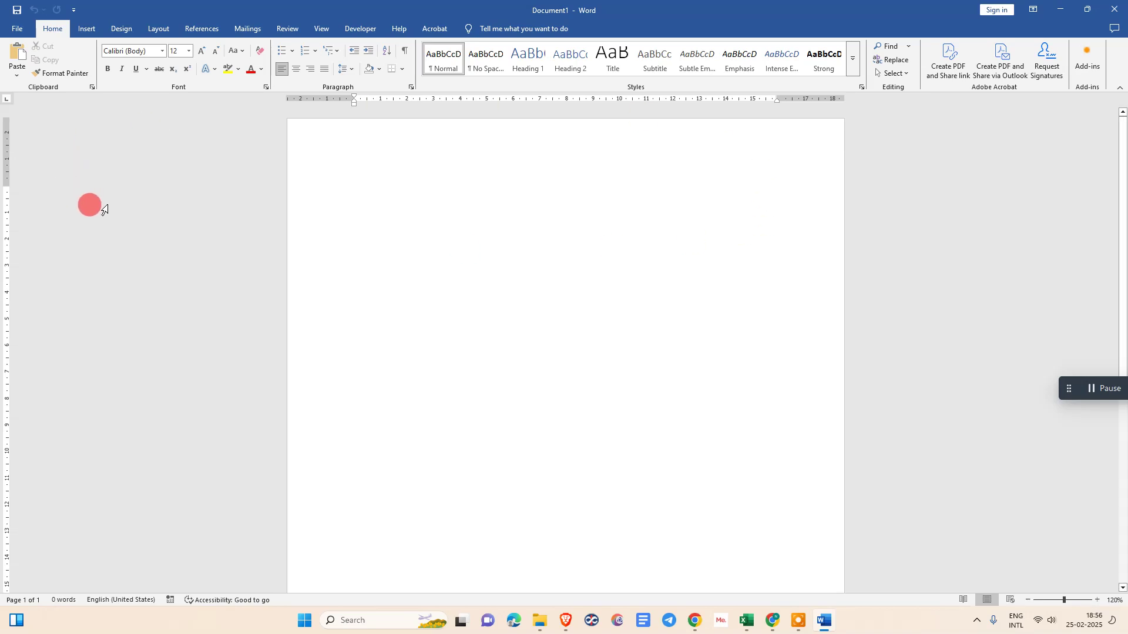
- Start inserting a picture from this computer
{"action": "left_click", "coordinate": [86, 29]}
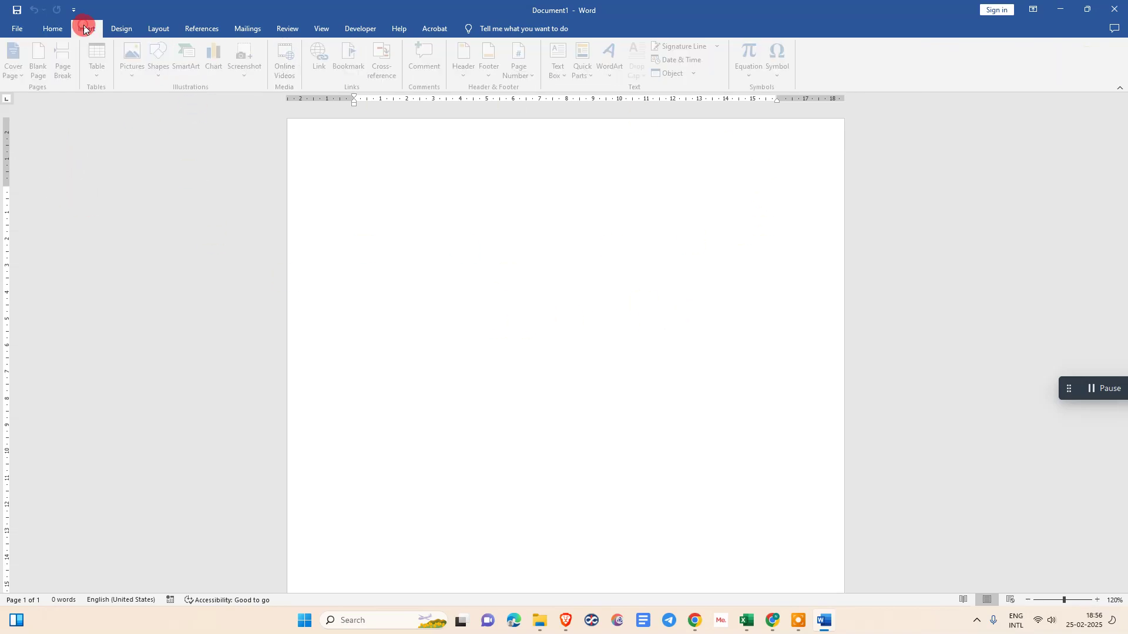
{"action": "left_click", "coordinate": [134, 69]}
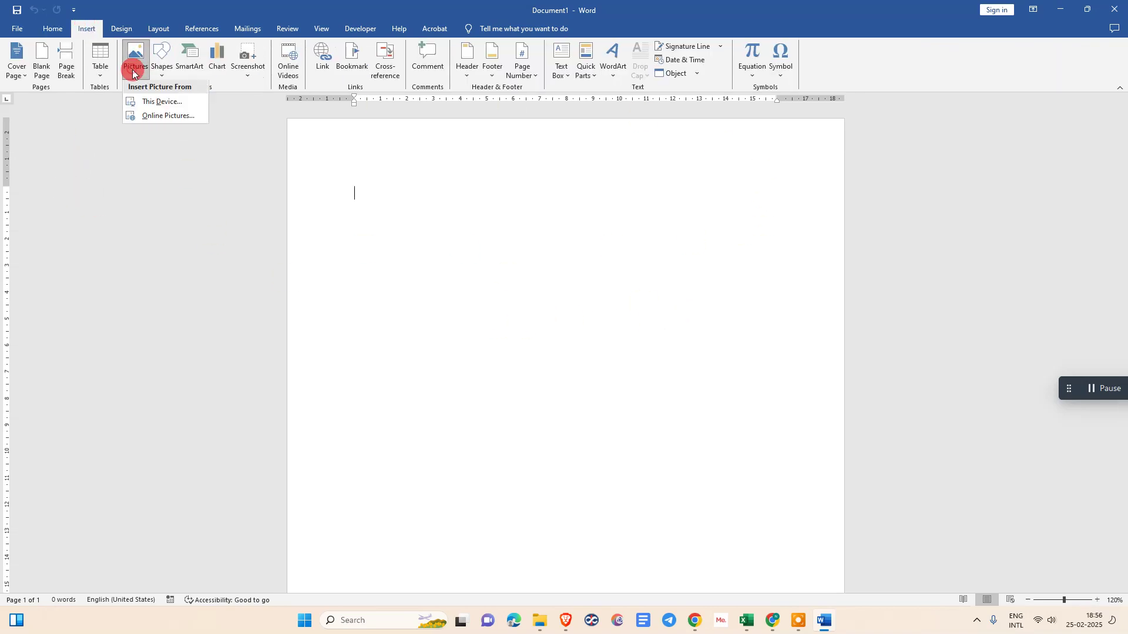
{"action": "left_click", "coordinate": [158, 104]}
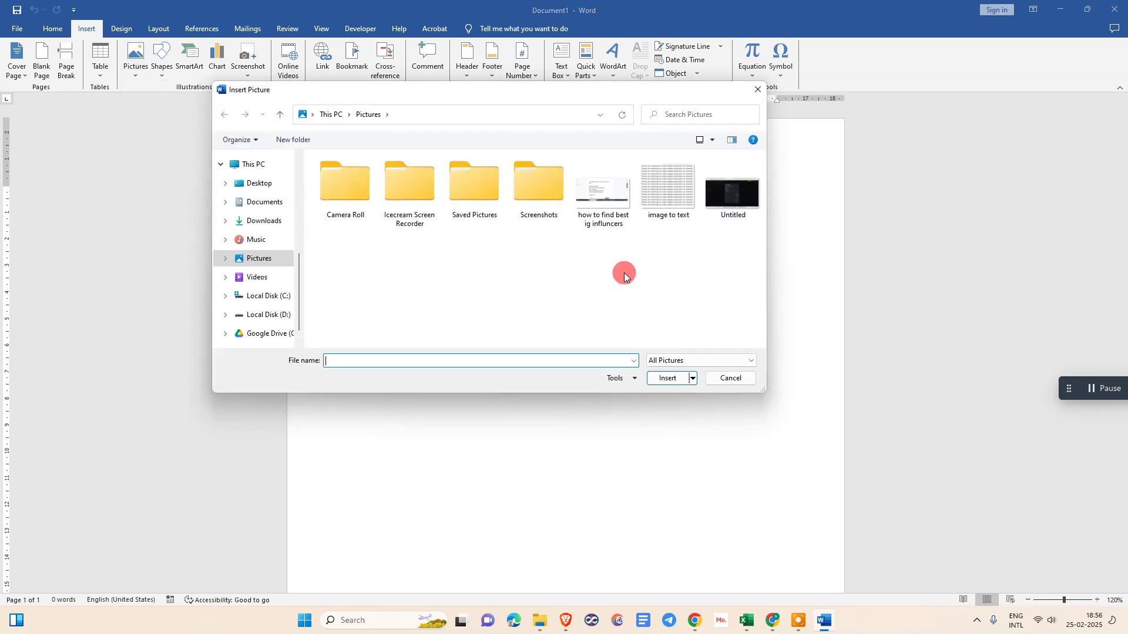
- Insert the nc desk photo from Documents > Netcast Demo > images
{"action": "left_click", "coordinate": [263, 202]}
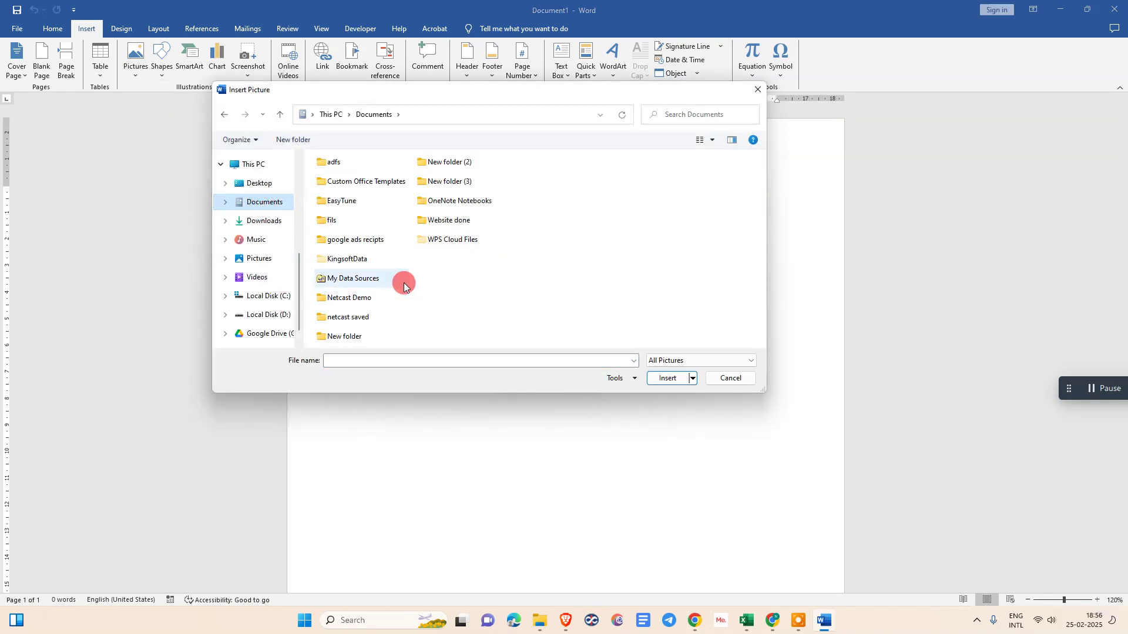
{"action": "double_click", "coordinate": [387, 297]}
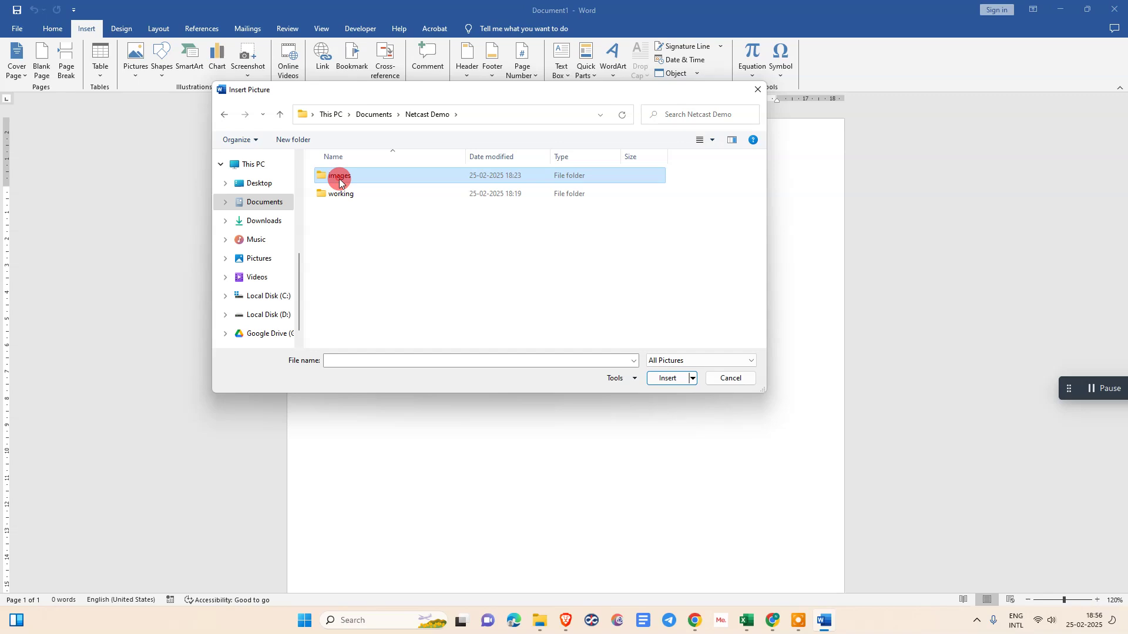
{"action": "double_click", "coordinate": [341, 174]}
{"action": "left_click", "coordinate": [406, 206]}
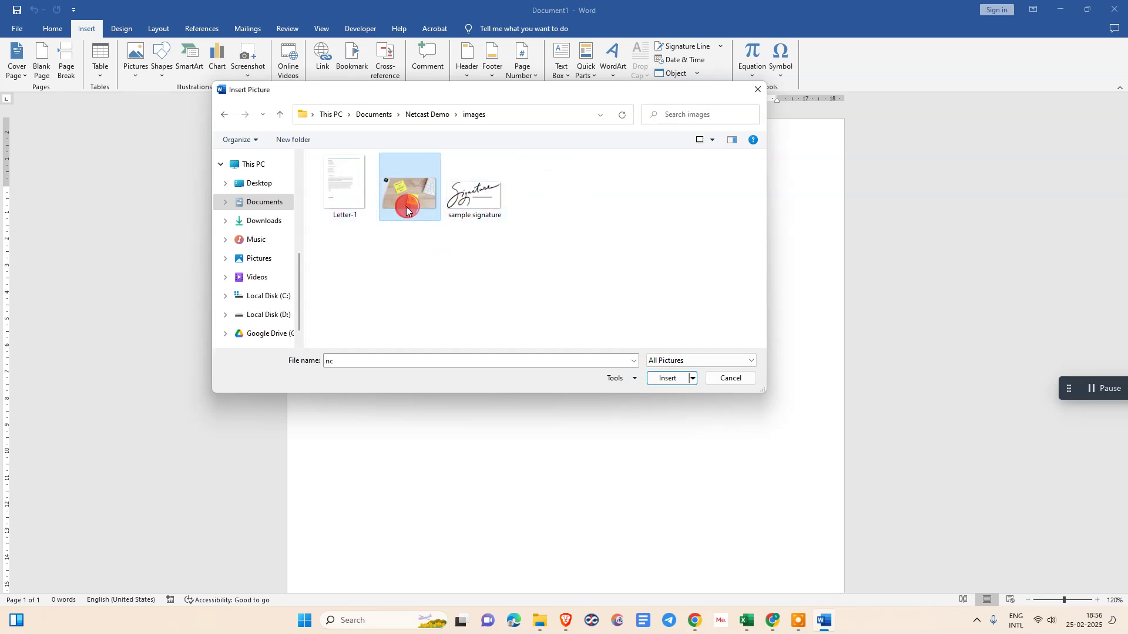
{"action": "left_click", "coordinate": [666, 378]}
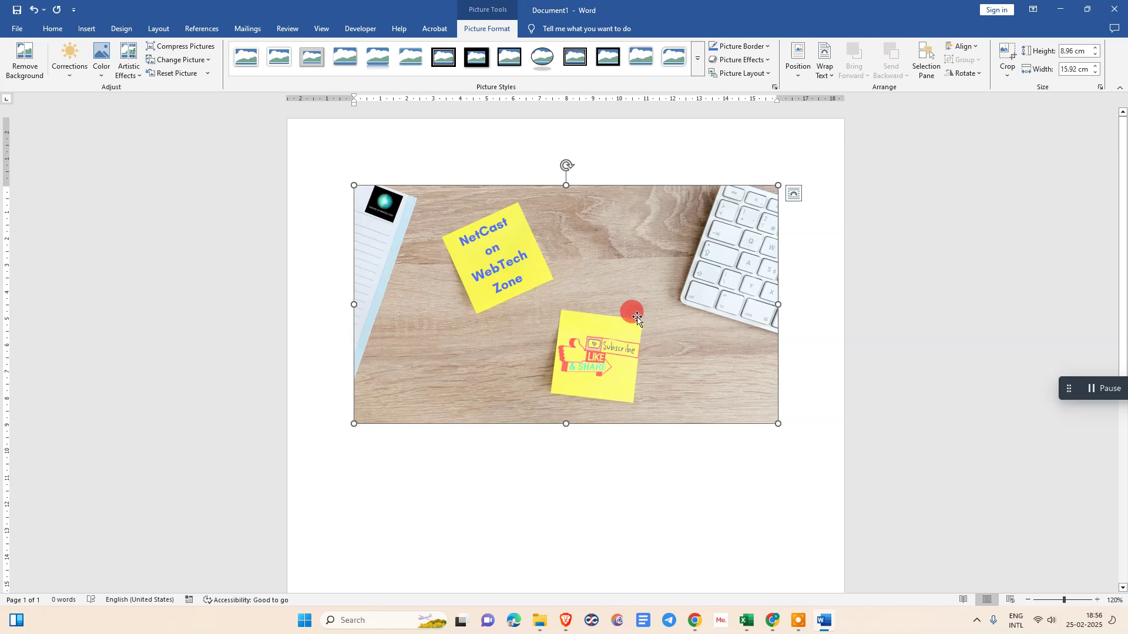
- Make the photo float in front of text and move it slightly on the page
{"action": "left_click", "coordinate": [792, 195]}
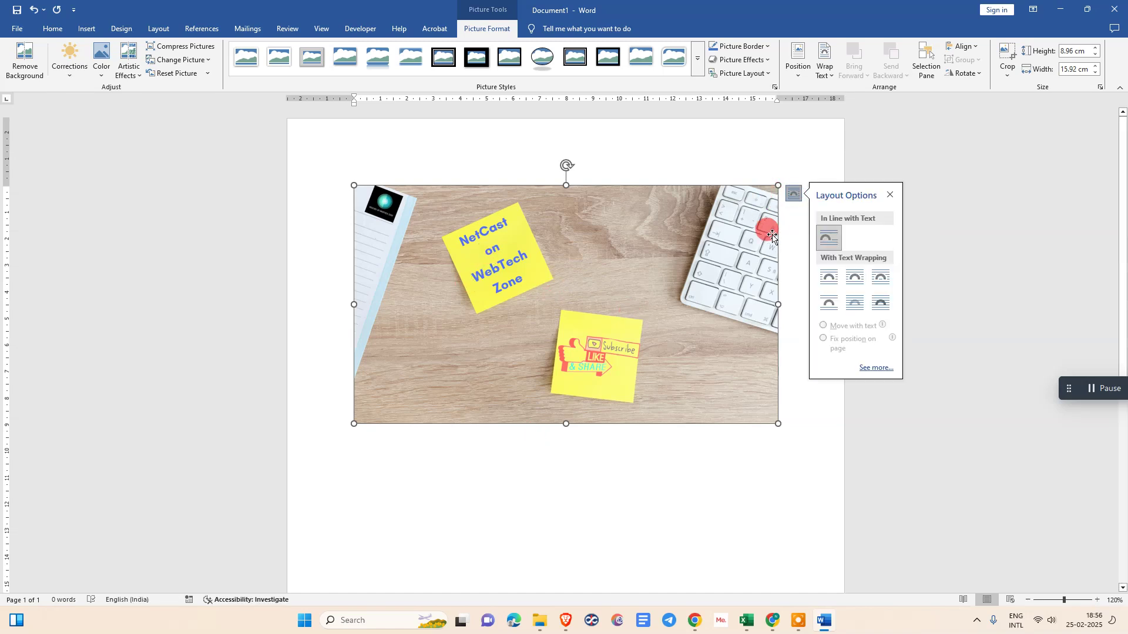
{"action": "left_click", "coordinate": [880, 305]}
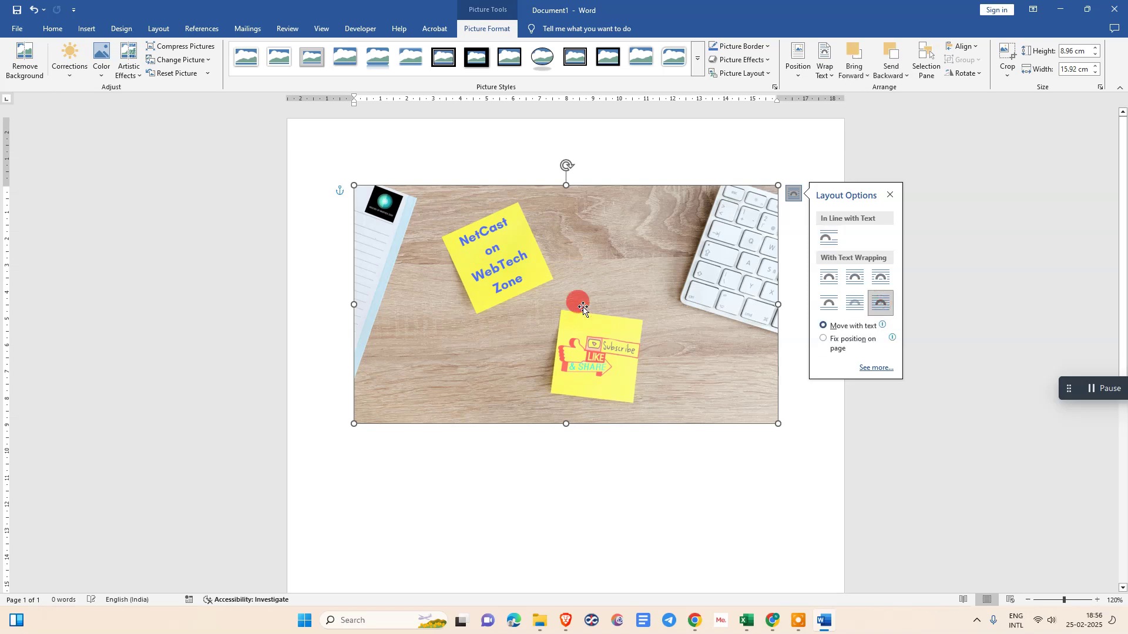
{"action": "mouse_move", "coordinate": [560, 304]}
{"action": "left_mouse_down"}
{"action": "mouse_move", "coordinate": [545, 353]}
{"action": "mouse_move", "coordinate": [537, 245]}
{"action": "left_mouse_up"}
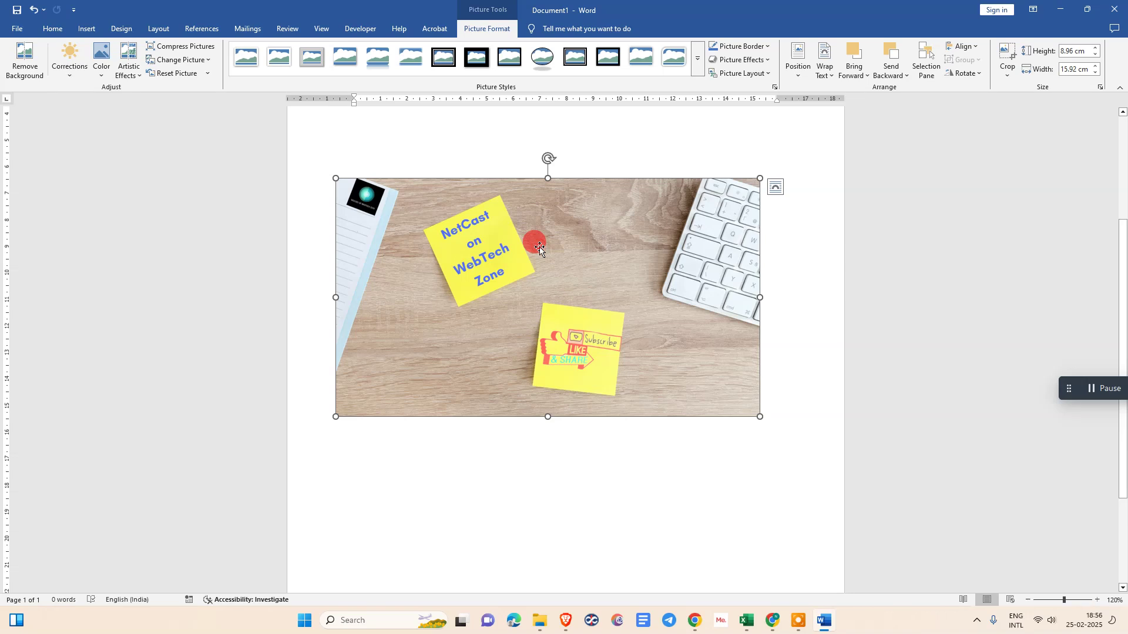
- Show the photo's picture corrections in the Format Picture pane
{"action": "right_click", "coordinate": [536, 244]}
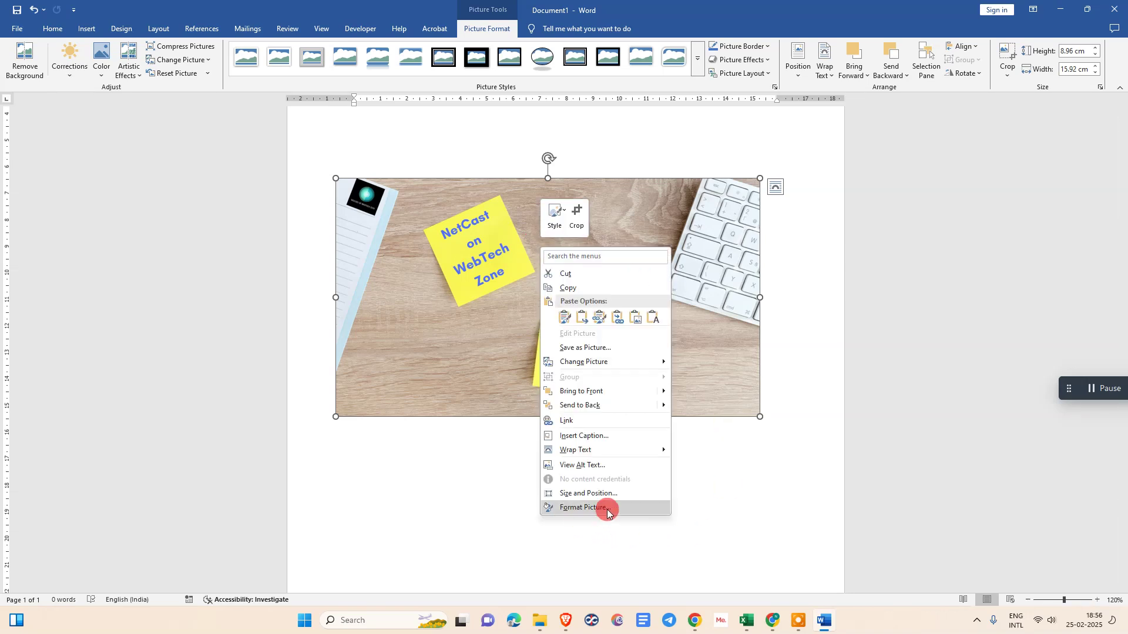
{"action": "left_click", "coordinate": [583, 507]}
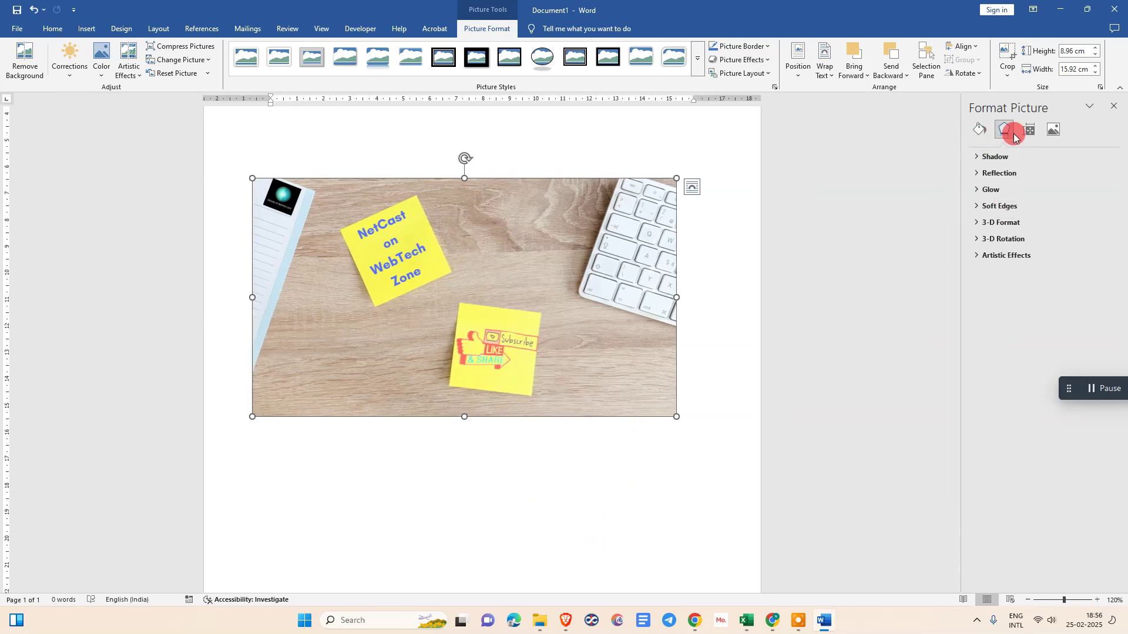
{"action": "left_click", "coordinate": [1054, 132]}
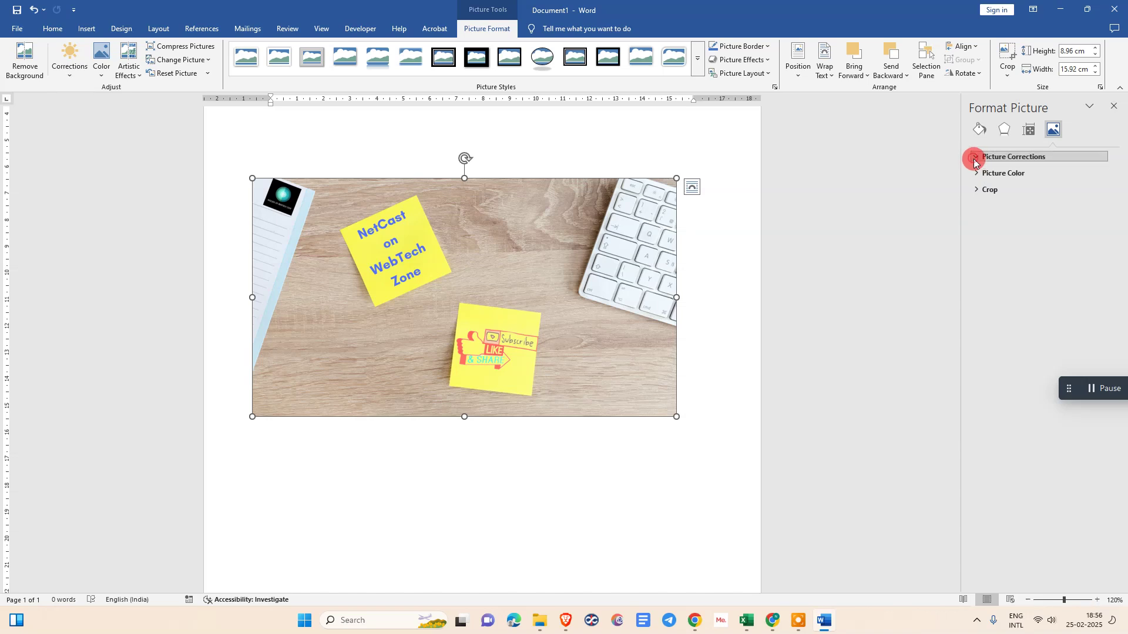
{"action": "left_click", "coordinate": [979, 156]}
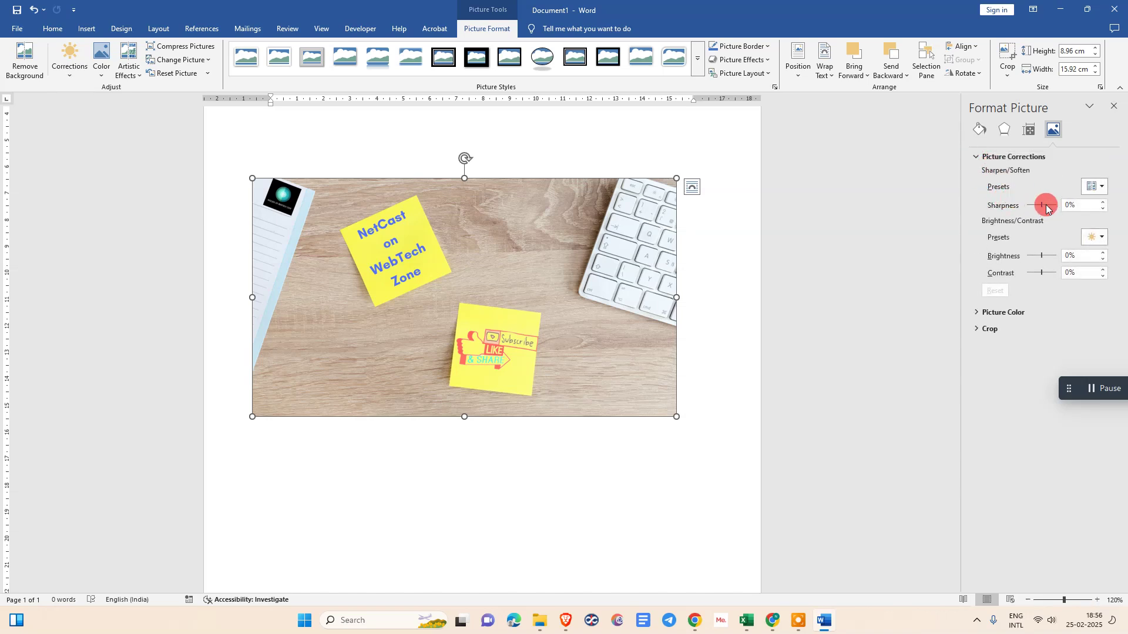
- Set sharpness 13%, brightness 1% and contrast −33%, then reveal the colour settings
{"action": "left_click_drag", "start_coordinate": [1042, 206], "coordinate": [1038, 206]}
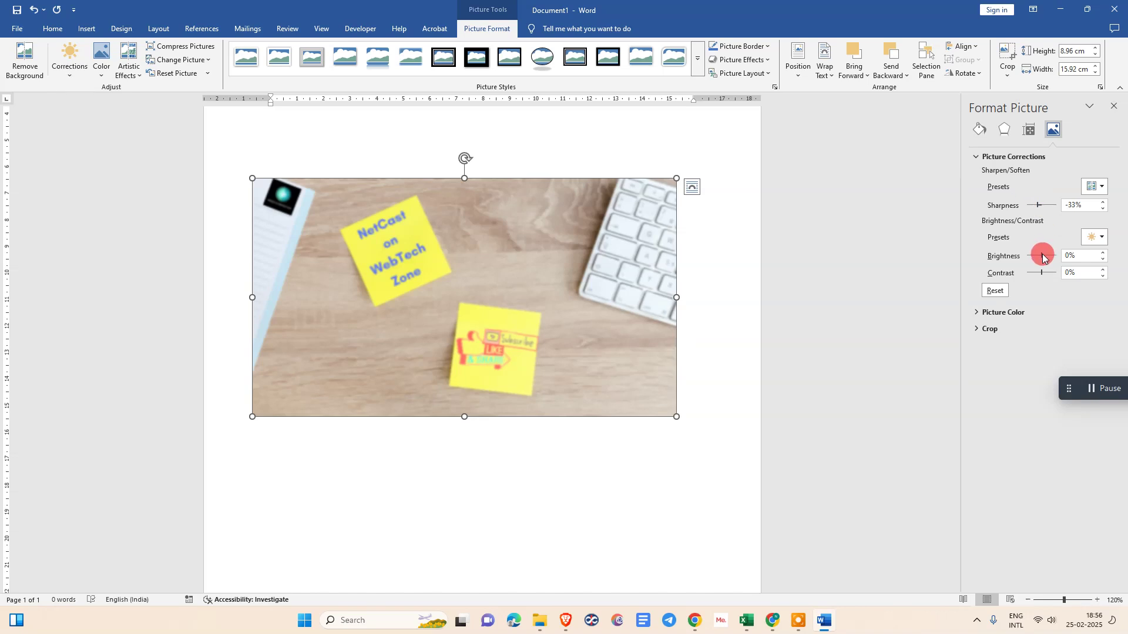
{"action": "left_click_drag", "start_coordinate": [1044, 255], "coordinate": [1039, 255]}
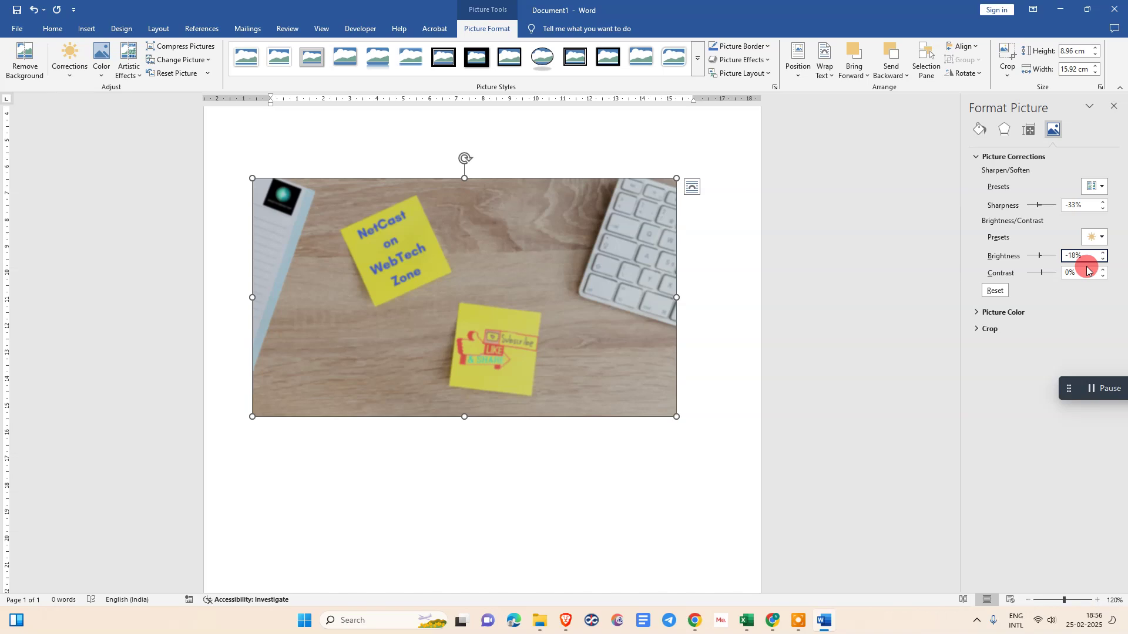
{"action": "type", "text": "0"}
{"action": "type", "text": "5"}
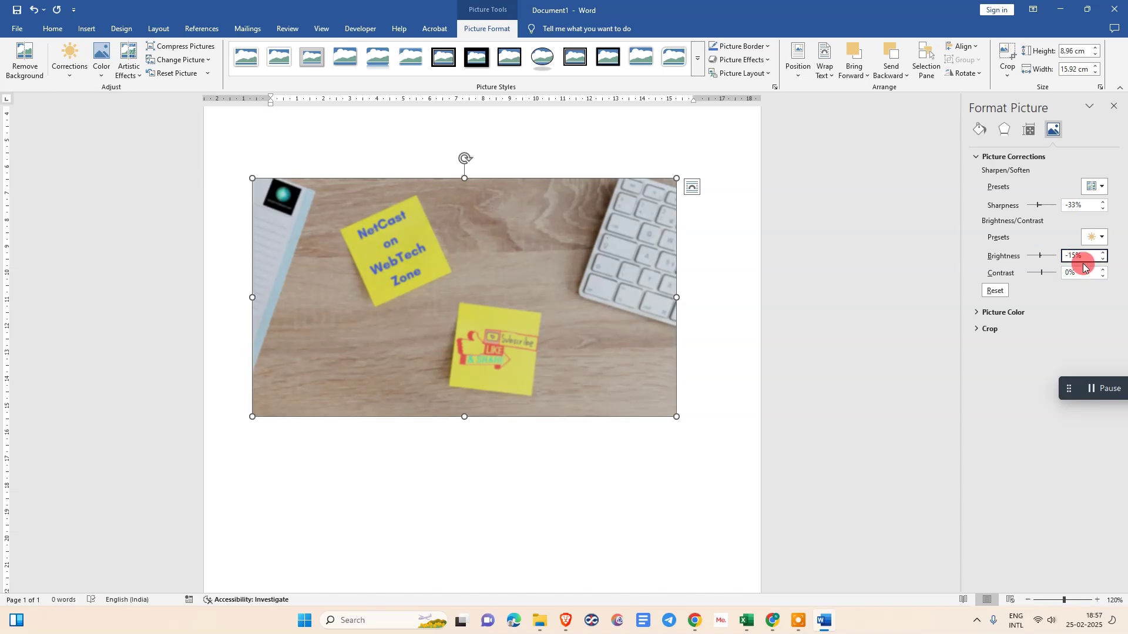
{"action": "left_click_drag", "start_coordinate": [1037, 255], "coordinate": [1033, 272]}
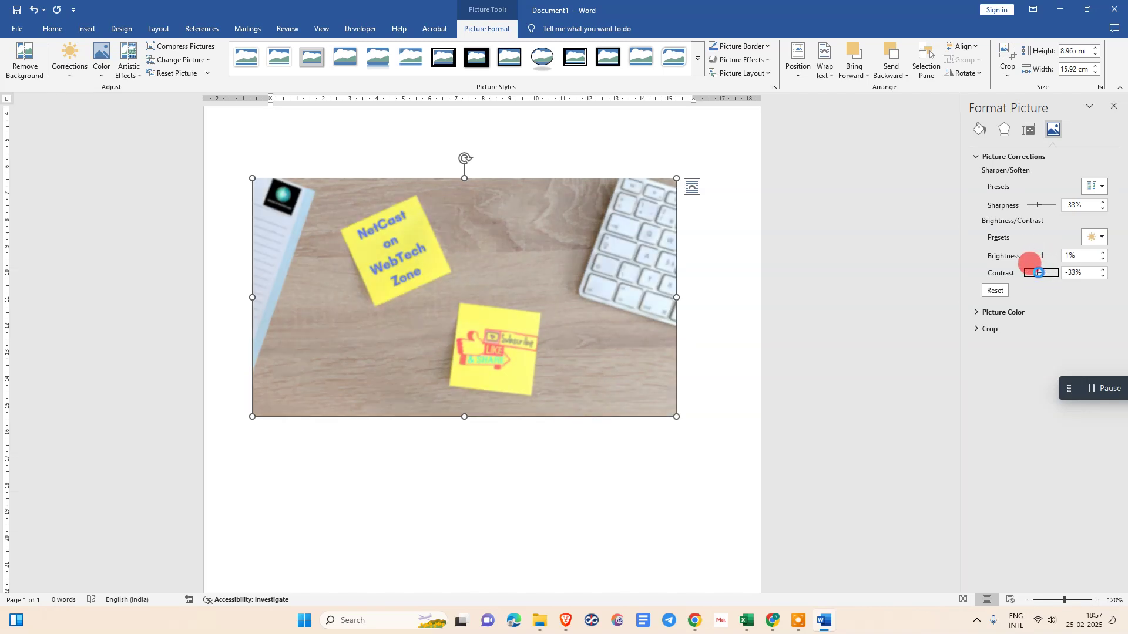
{"action": "left_click", "coordinate": [1039, 205]}
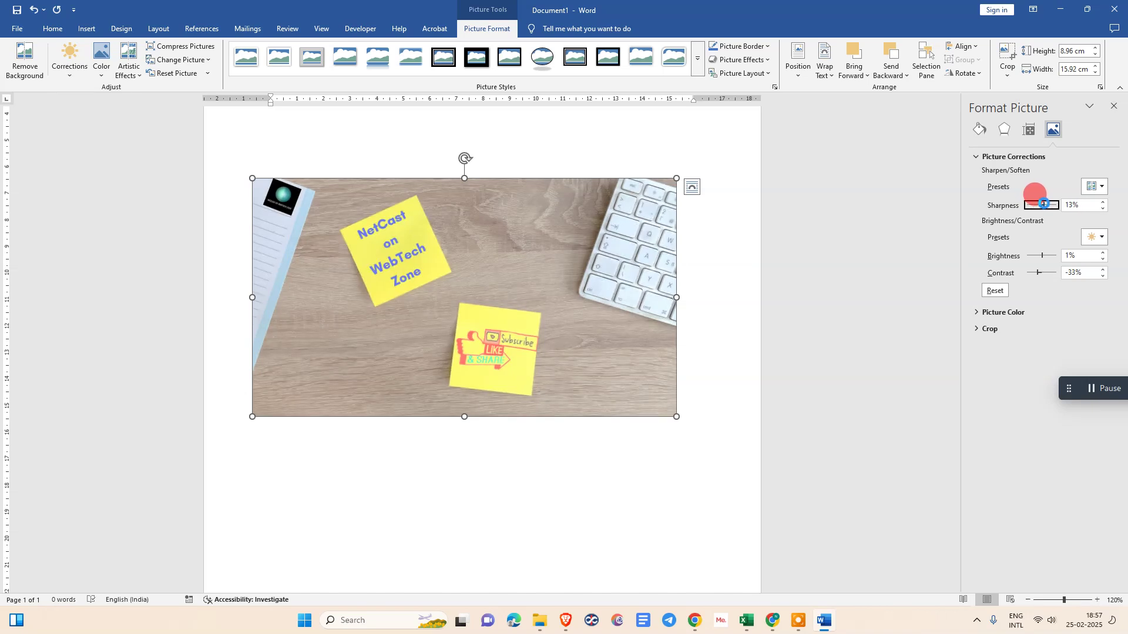
{"action": "left_click", "coordinate": [980, 312]}
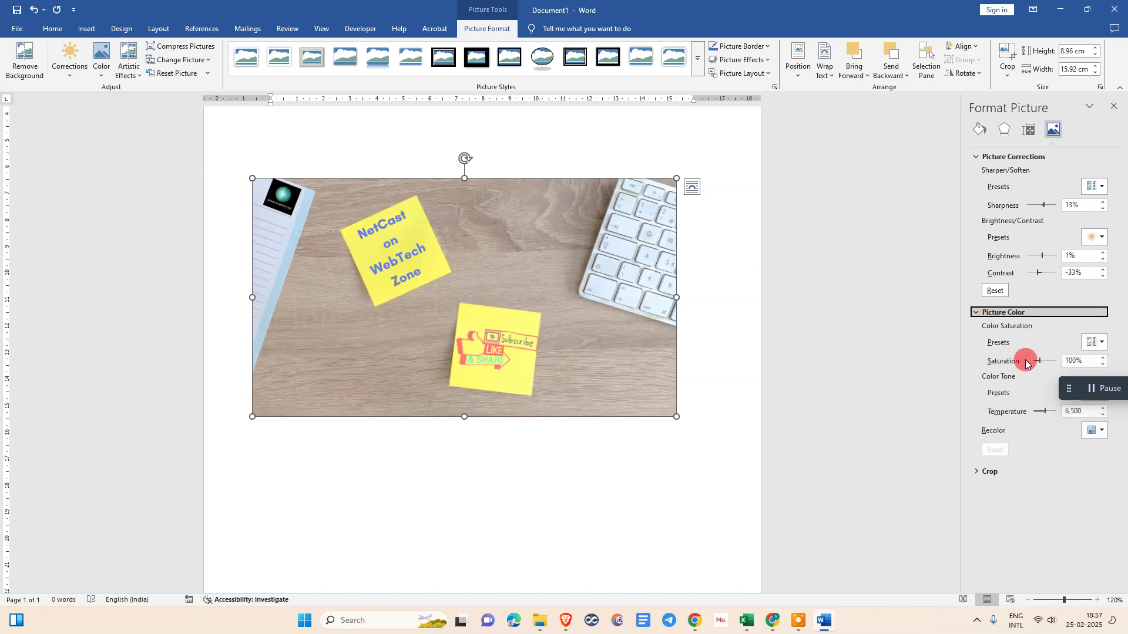
- Boost saturation to 124%, browse crop settings, then show layout and text box properties
{"action": "left_click", "coordinate": [1041, 361]}
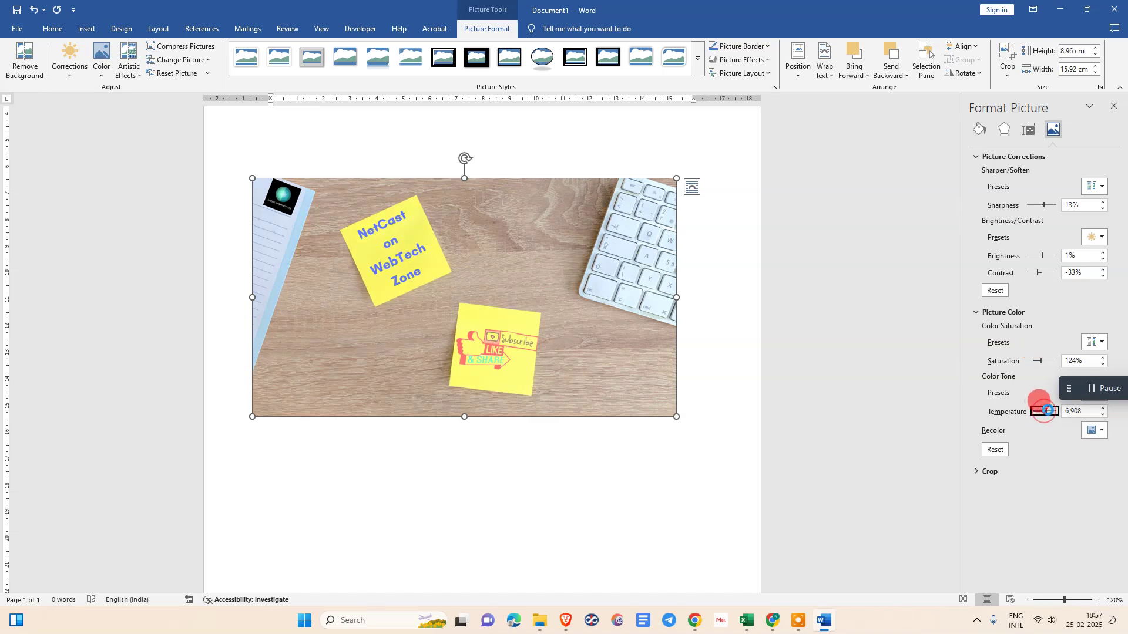
{"action": "left_click", "coordinate": [978, 472]}
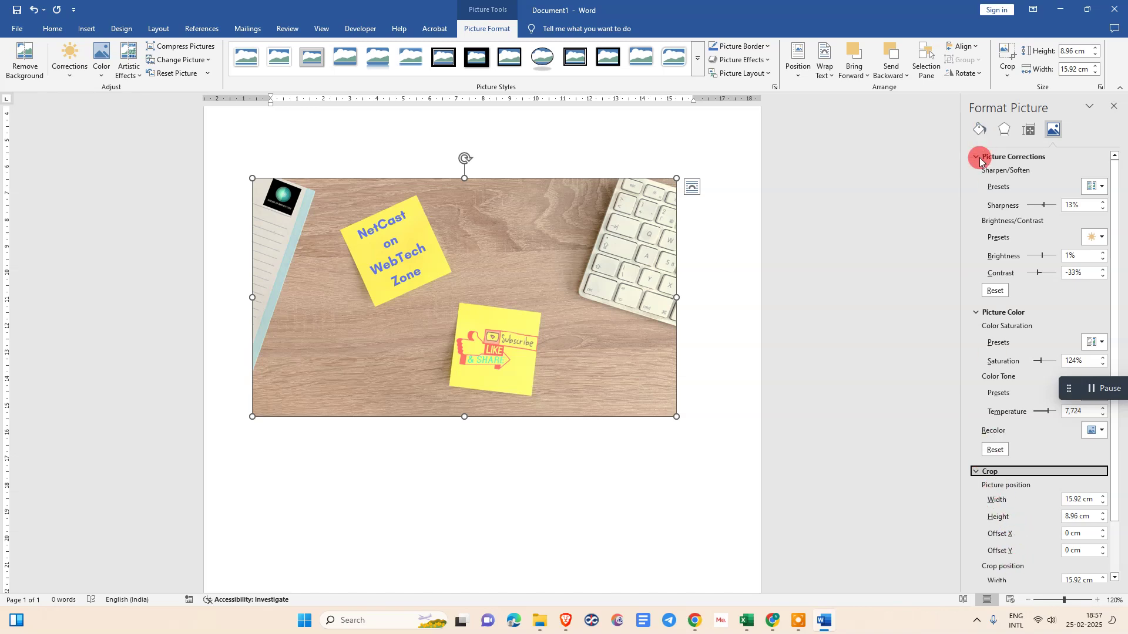
{"action": "left_click", "coordinate": [977, 157]}
{"action": "left_click", "coordinate": [976, 173]}
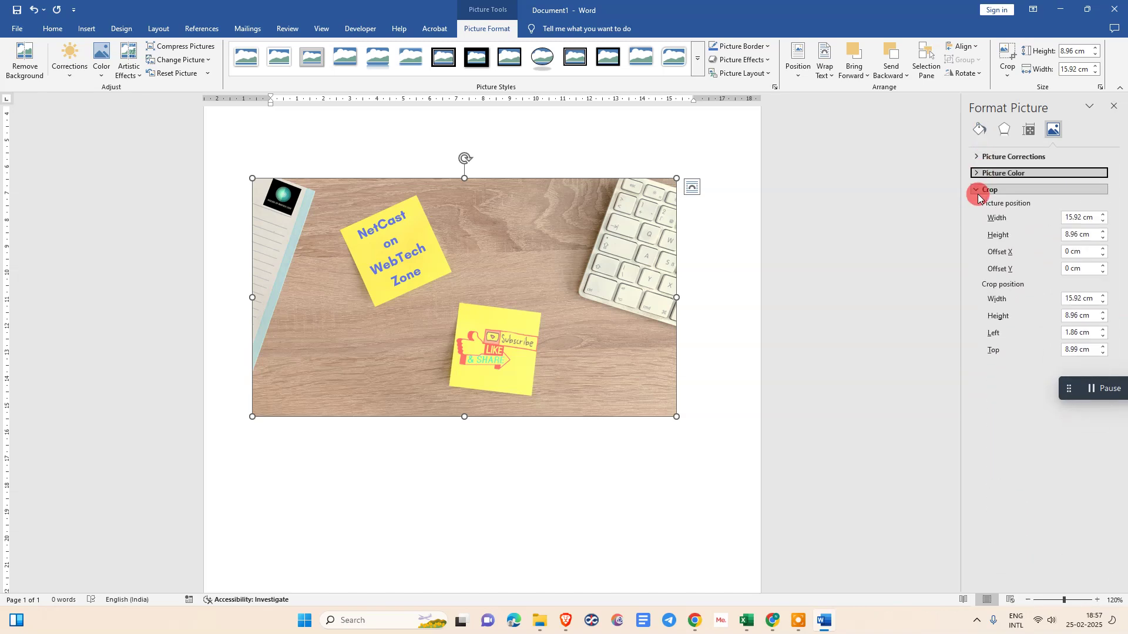
{"action": "left_click", "coordinate": [1029, 131]}
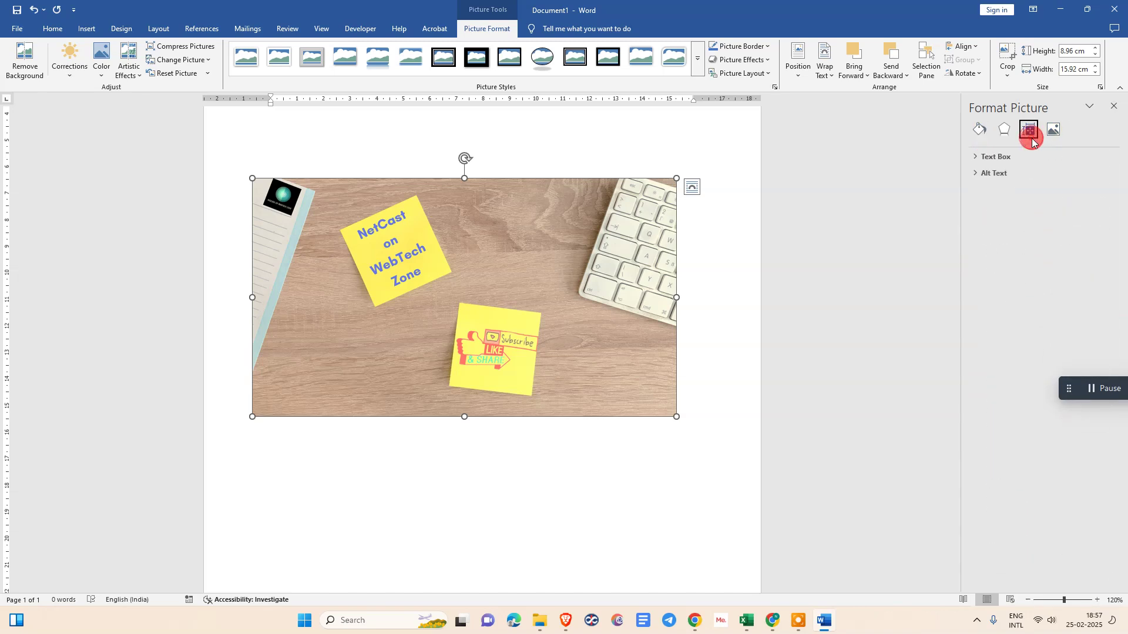
{"action": "left_click", "coordinate": [976, 157]}
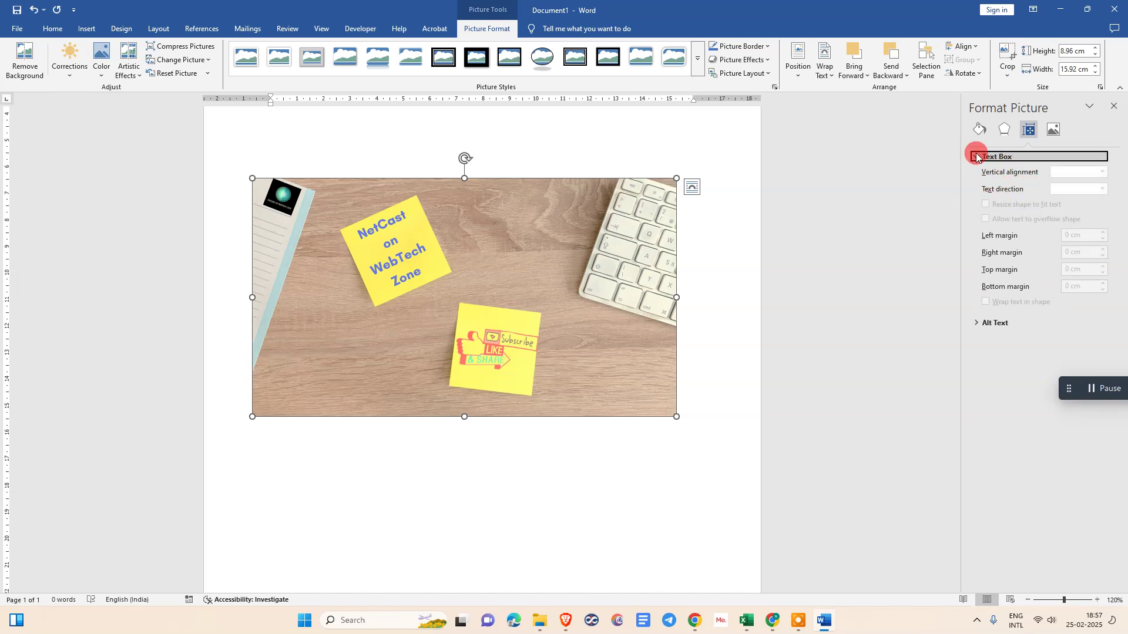
- Add a shadow under the photo with 13% transparency and 38% size
{"action": "left_click", "coordinate": [975, 157]}
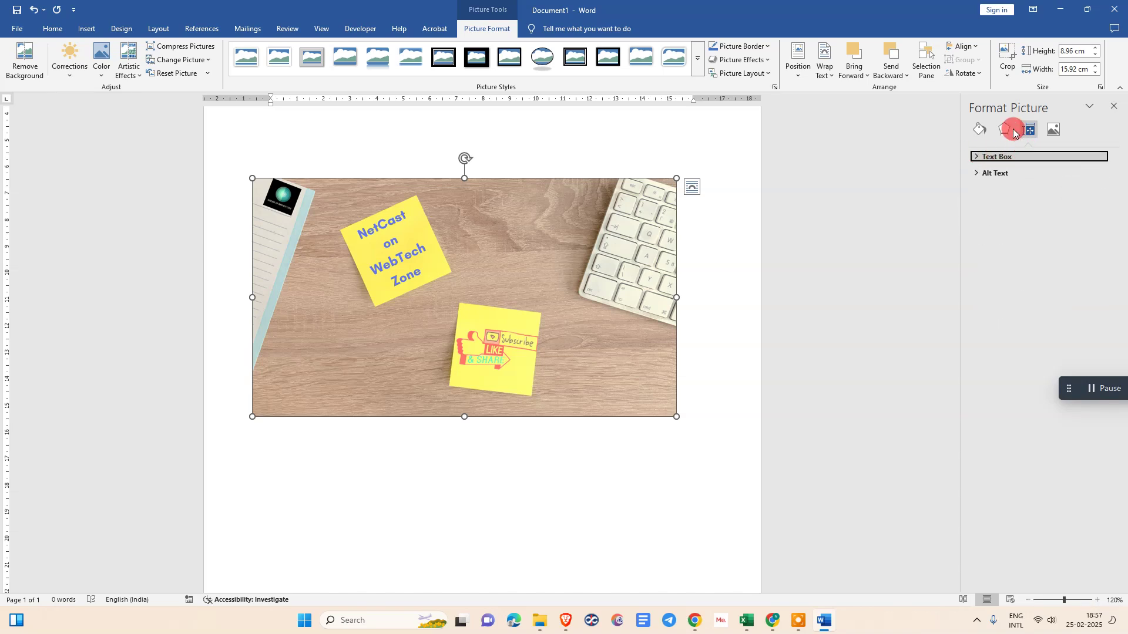
{"action": "left_click", "coordinate": [1004, 129]}
{"action": "left_click", "coordinate": [978, 157]}
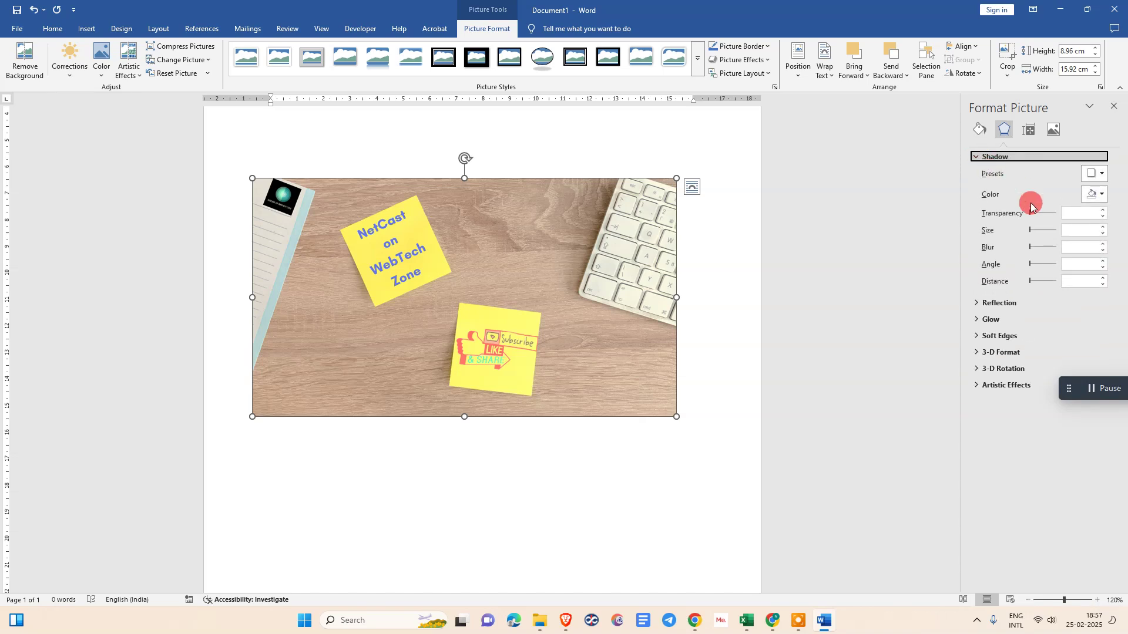
{"action": "left_click_drag", "start_coordinate": [1031, 214], "coordinate": [1036, 213]}
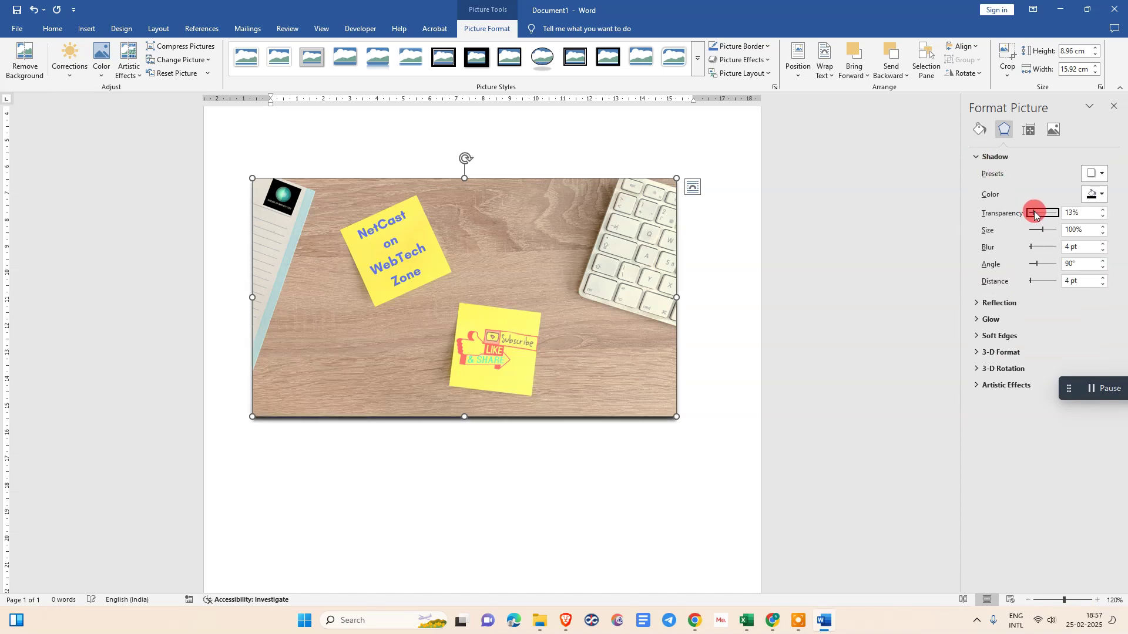
{"action": "left_click_drag", "start_coordinate": [1043, 230], "coordinate": [1039, 231]}
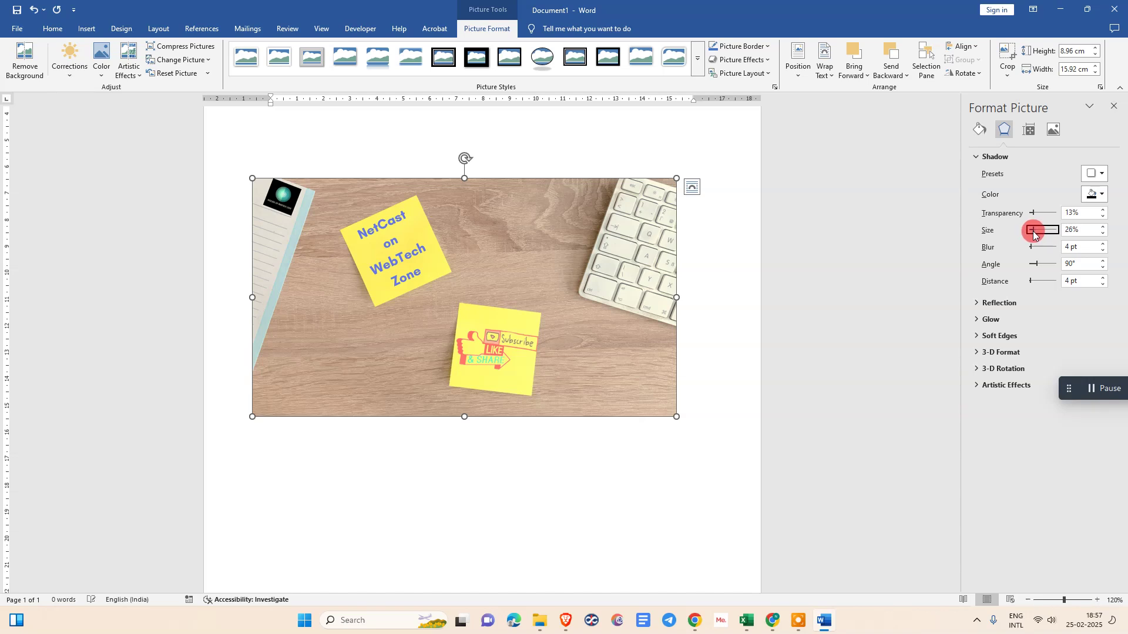
{"action": "left_click_drag", "start_coordinate": [1032, 231], "coordinate": [1035, 231]}
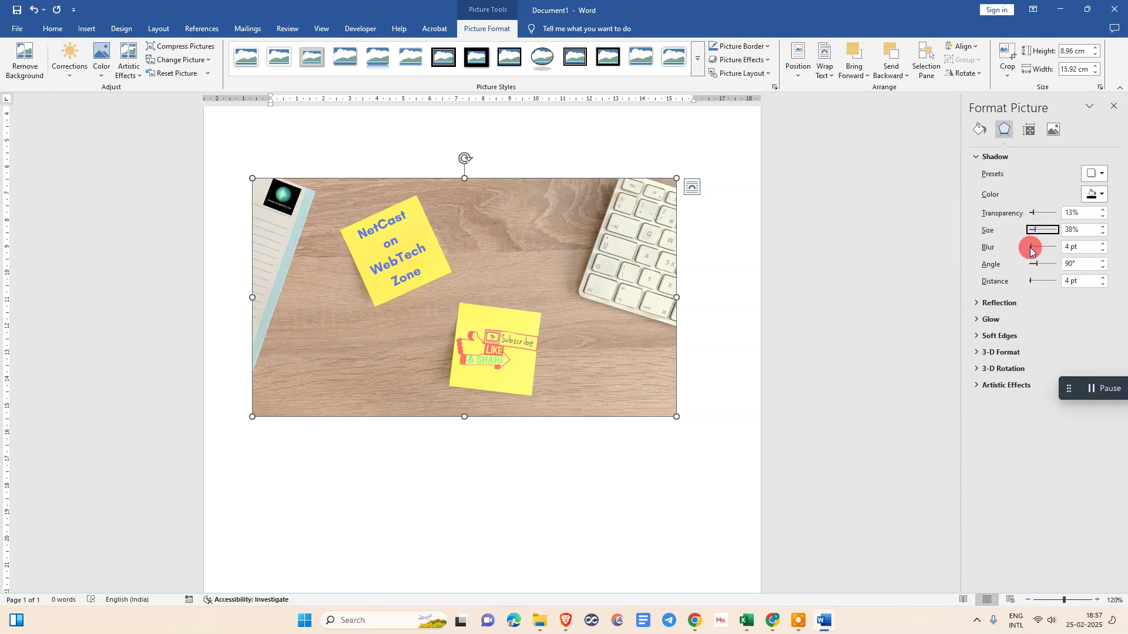
- Soften the photo's edges by 11 pt and review the picture corrections
{"action": "left_click", "coordinate": [979, 320]}
{"action": "left_click", "coordinate": [978, 414]}
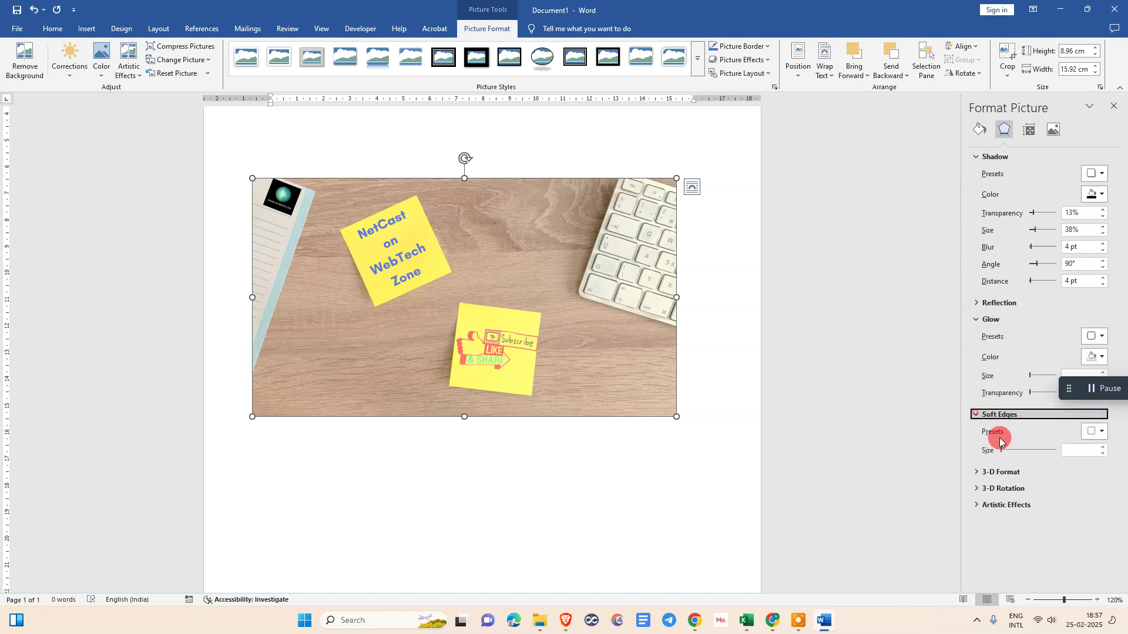
{"action": "left_click_drag", "start_coordinate": [1001, 451], "coordinate": [1007, 453]}
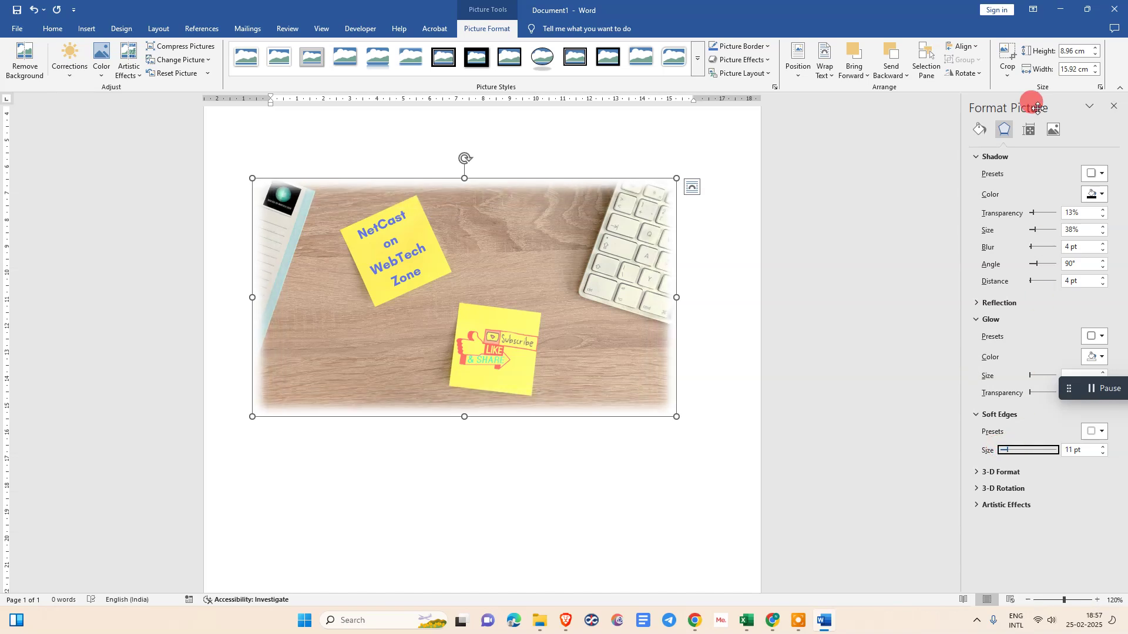
{"action": "left_click", "coordinate": [1053, 130]}
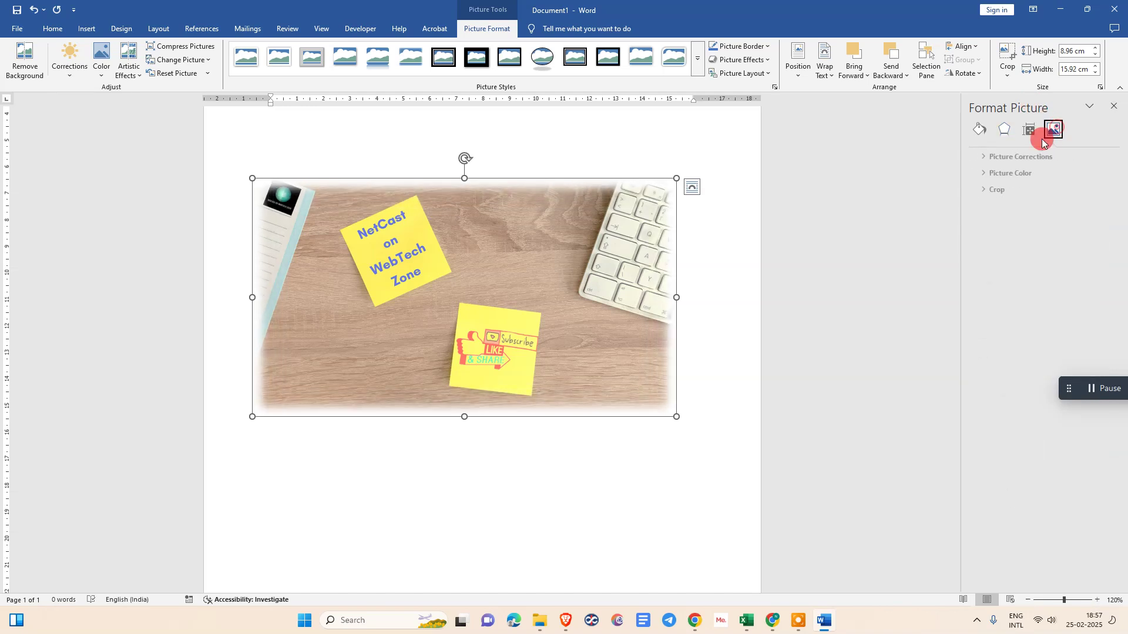
{"action": "left_click", "coordinate": [980, 156]}
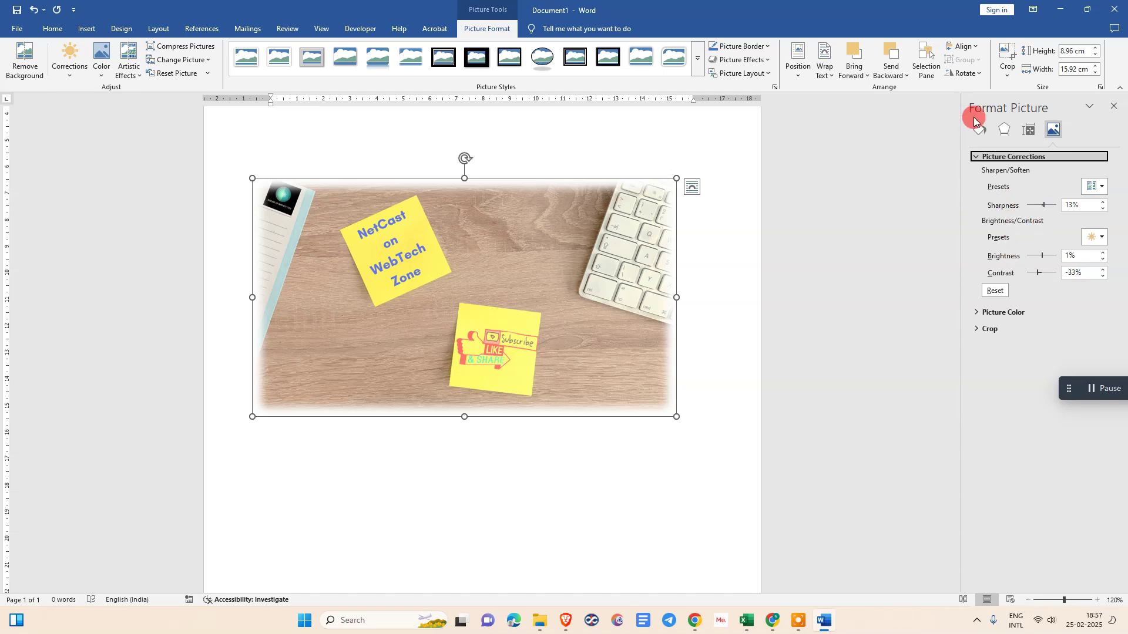
{"action": "left_click", "coordinate": [977, 157]}
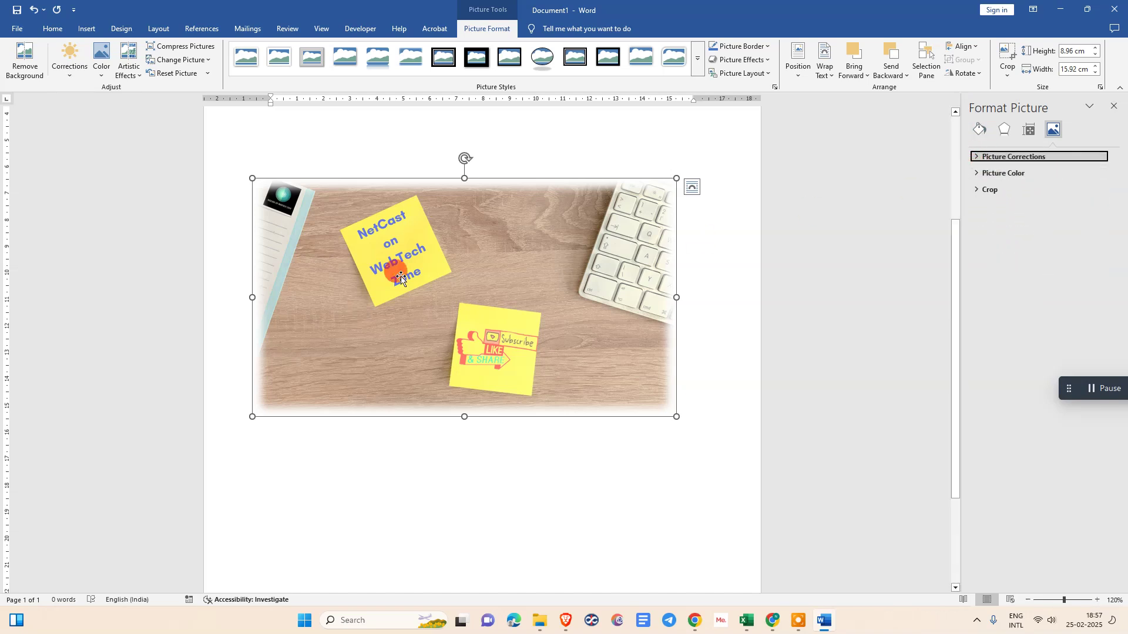
- Enlarge the photo to 10.3 cm by 18.31 cm and reposition it lower on the page
{"action": "mouse_move", "coordinate": [478, 256]}
{"action": "left_mouse_down"}
{"action": "mouse_move", "coordinate": [484, 289]}
{"action": "mouse_move", "coordinate": [538, 256]}
{"action": "left_mouse_up"}
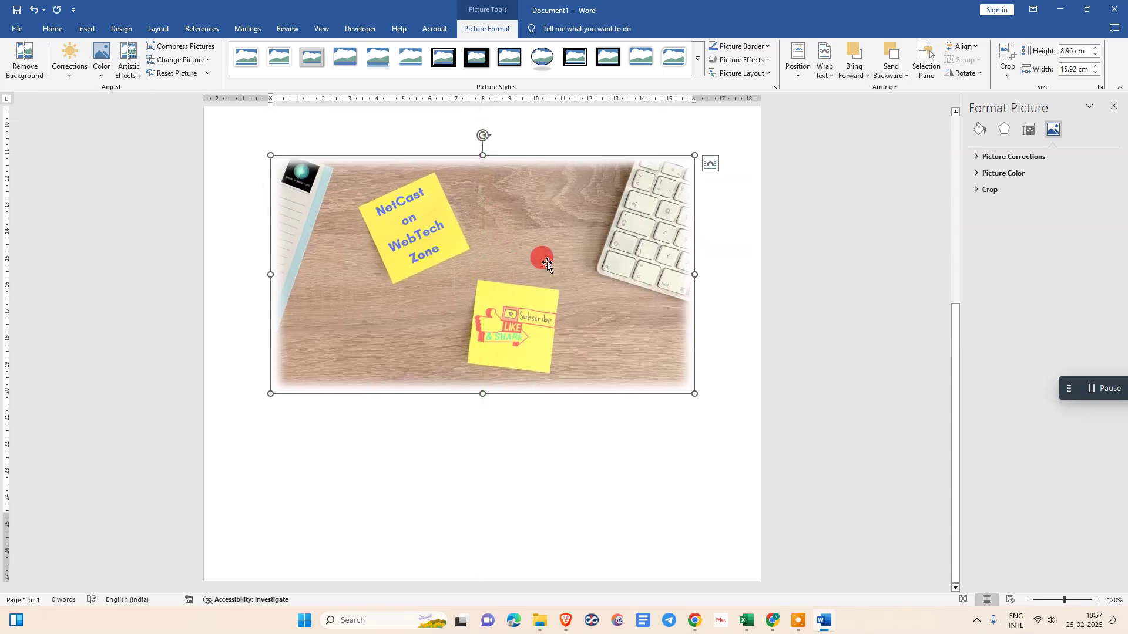
{"action": "scroll", "coordinate": [537, 257], "scroll_direction": "up", "scroll_amount": 3}
{"action": "right_click", "coordinate": [468, 295]}
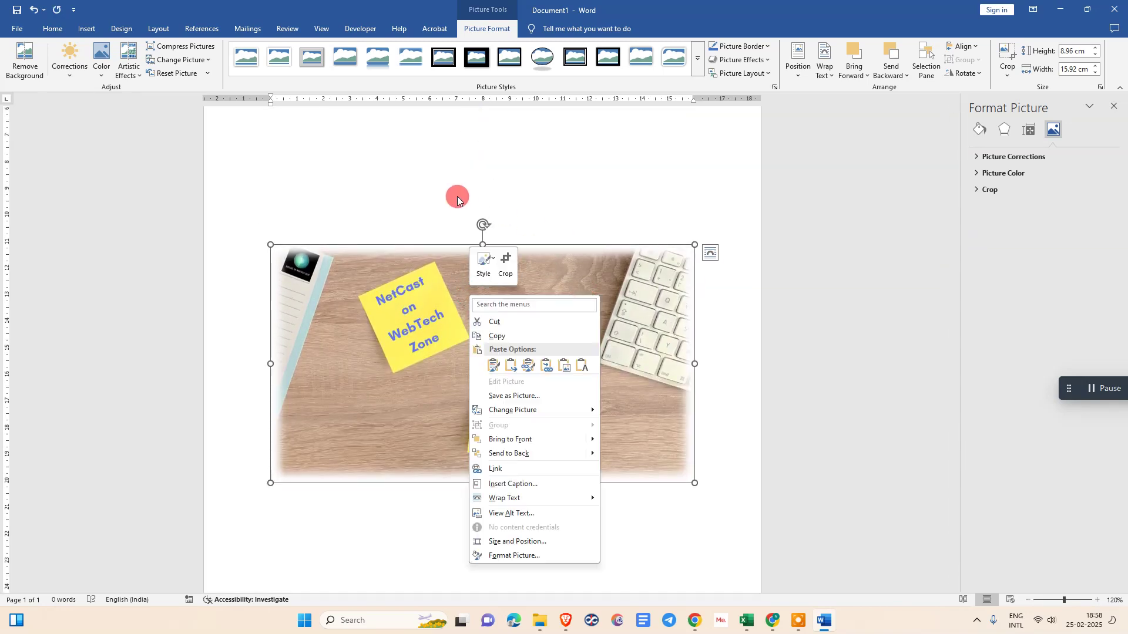
{"action": "left_click", "coordinate": [448, 176]}
{"action": "scroll", "coordinate": [450, 171], "scroll_direction": "up", "scroll_amount": 1}
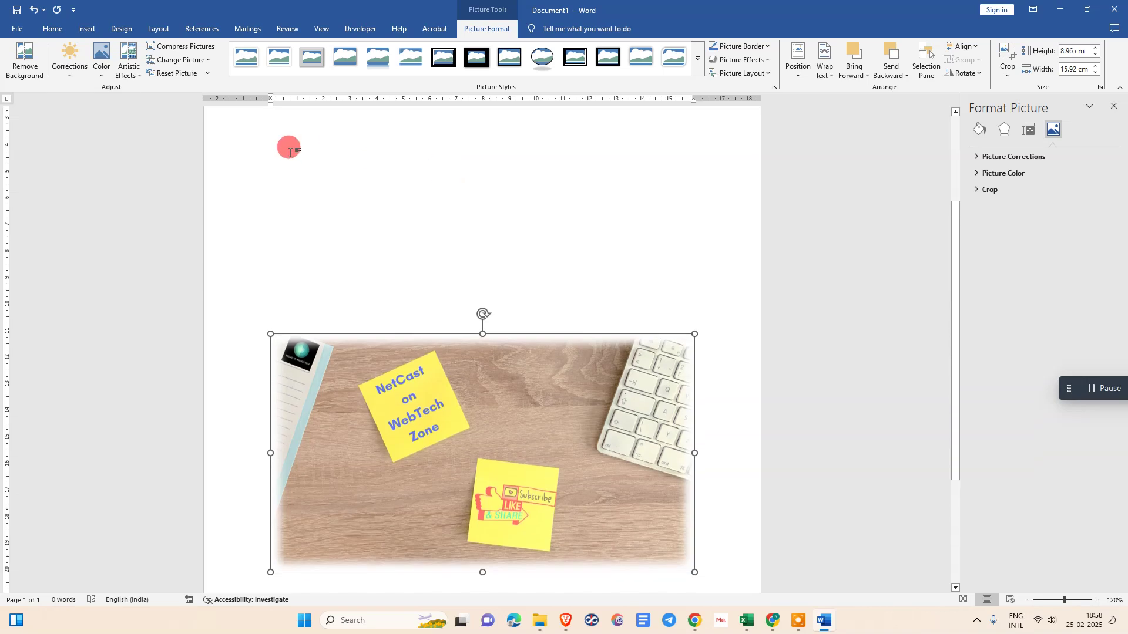
{"action": "scroll", "coordinate": [487, 327], "scroll_direction": "down", "scroll_amount": 1}
{"action": "left_click_drag", "start_coordinate": [486, 328], "coordinate": [490, 310]}
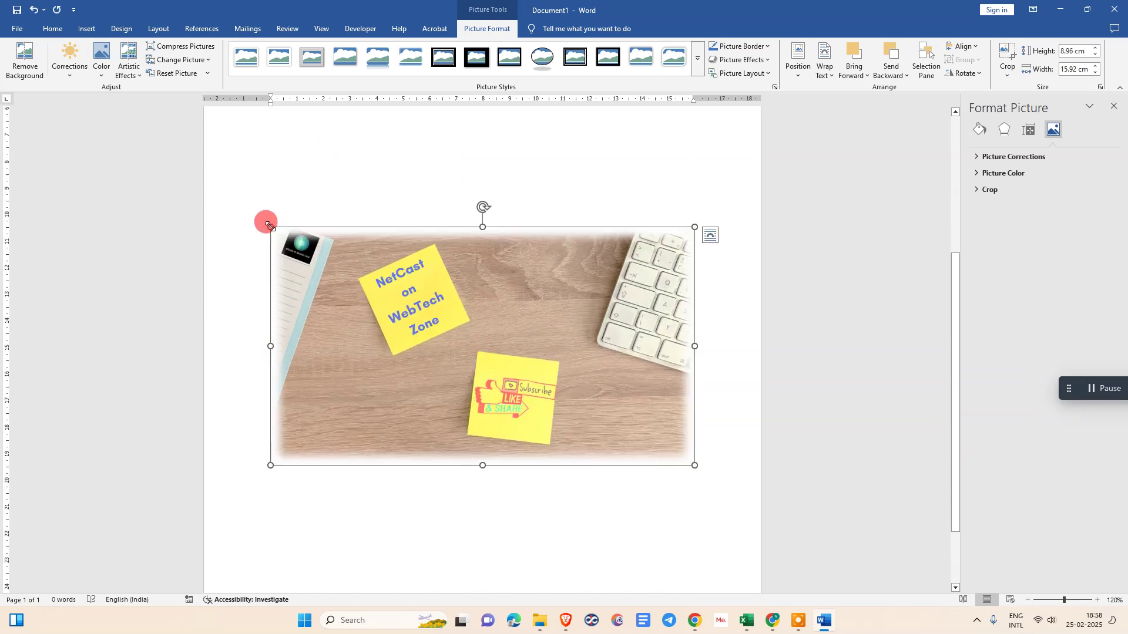
{"action": "left_click_drag", "start_coordinate": [268, 222], "coordinate": [216, 185]}
{"action": "mouse_move", "coordinate": [414, 273]}
{"action": "left_mouse_down"}
{"action": "mouse_move", "coordinate": [449, 275]}
{"action": "mouse_move", "coordinate": [470, 293]}
{"action": "left_mouse_up"}
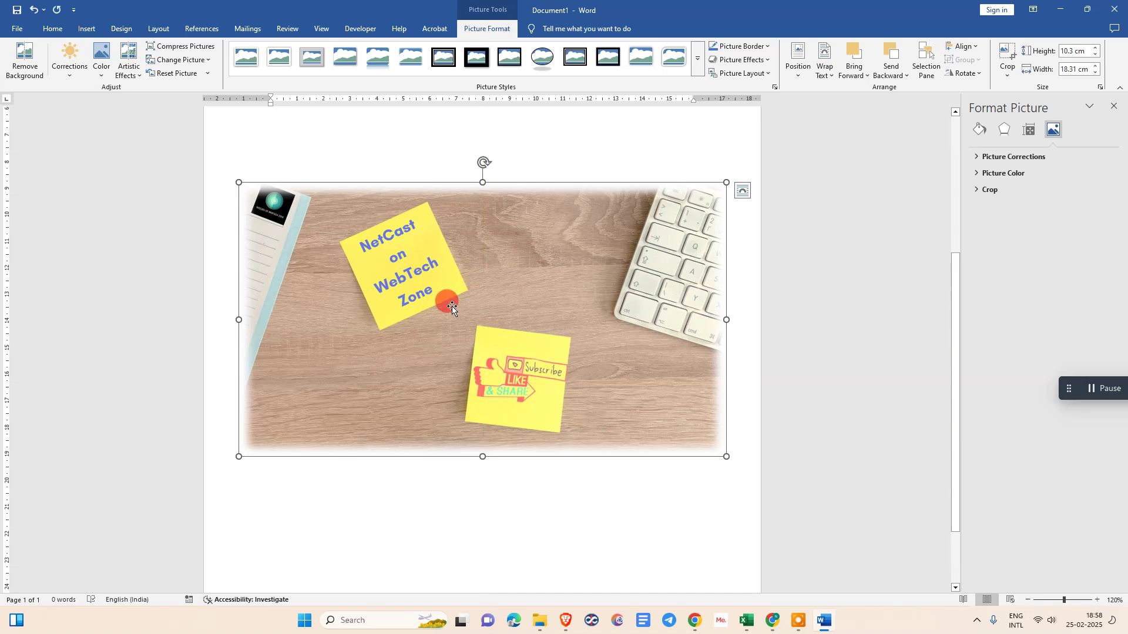
{"action": "scroll", "coordinate": [450, 309], "scroll_direction": "up", "scroll_amount": 3}
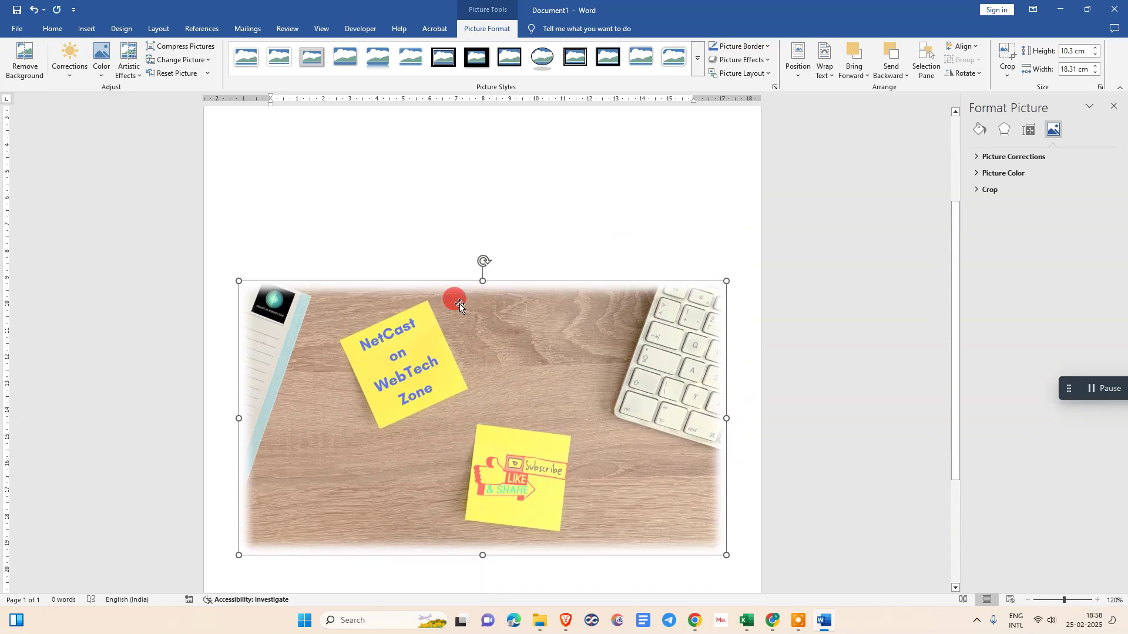
{"action": "left_click_drag", "start_coordinate": [450, 395], "coordinate": [450, 401]}
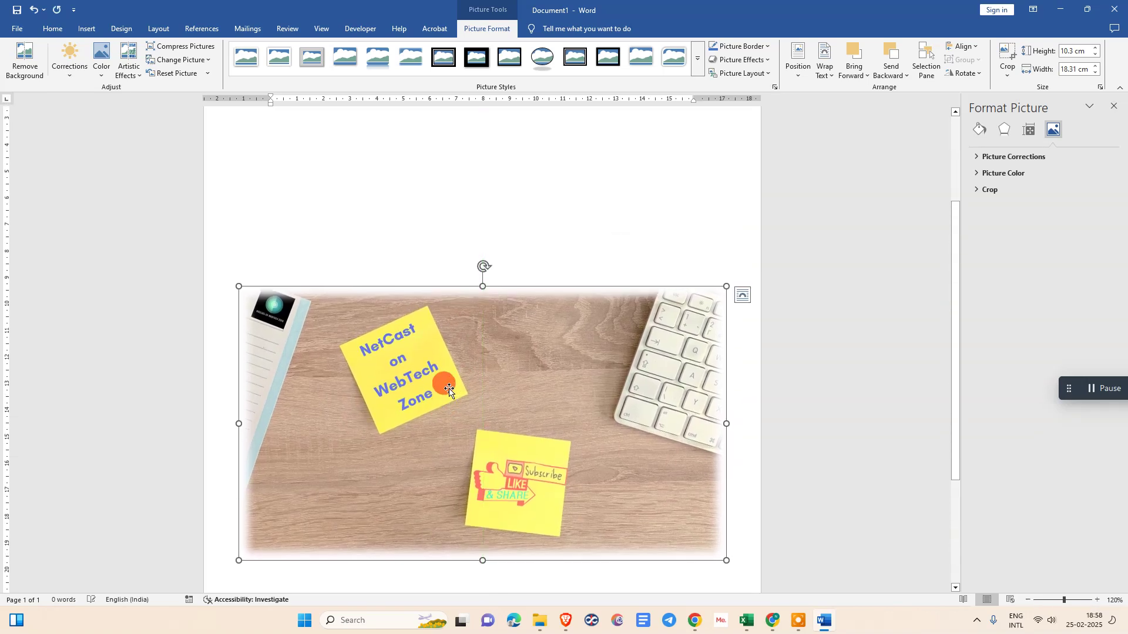
- Reach the Save As dialog via File > Export > Change File Type
{"action": "left_click", "coordinate": [20, 29]}
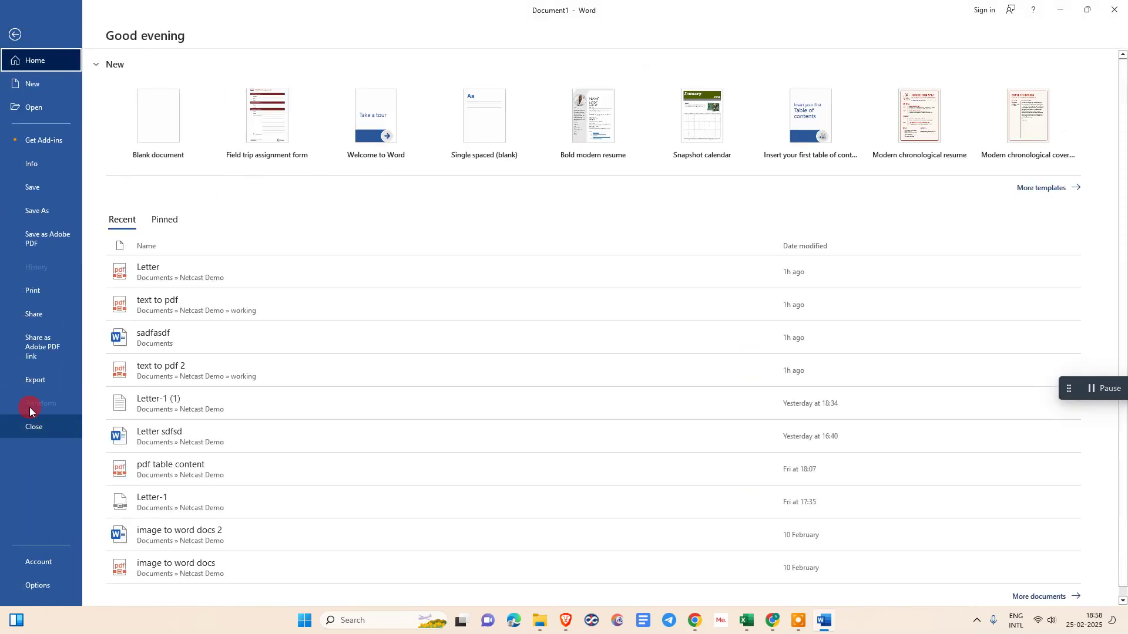
{"action": "left_click", "coordinate": [52, 380]}
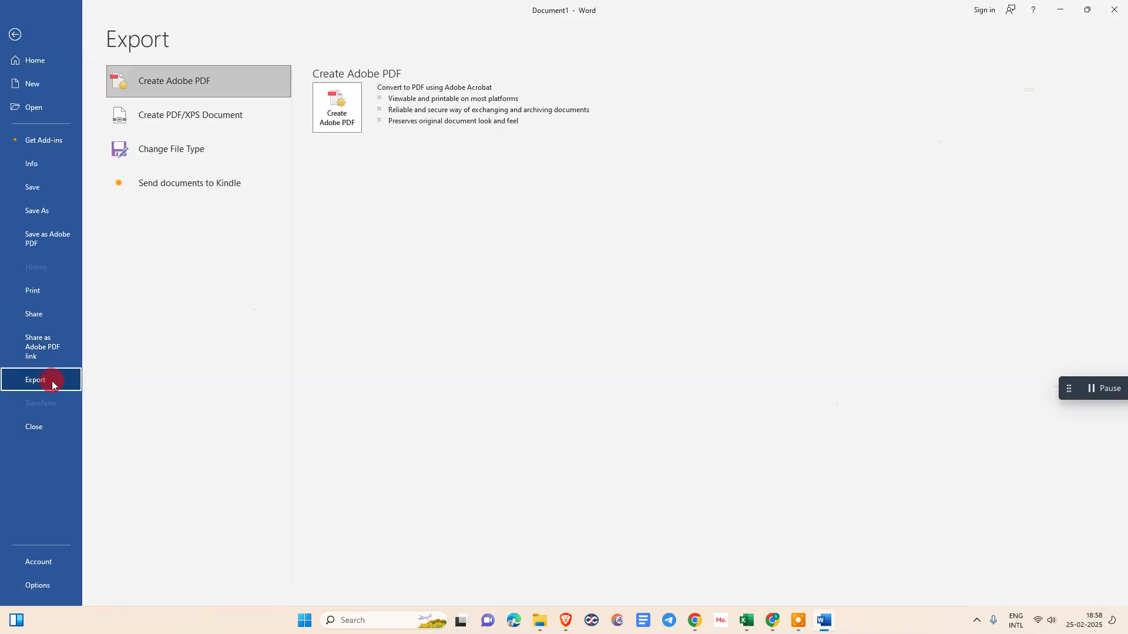
{"action": "left_click", "coordinate": [194, 150]}
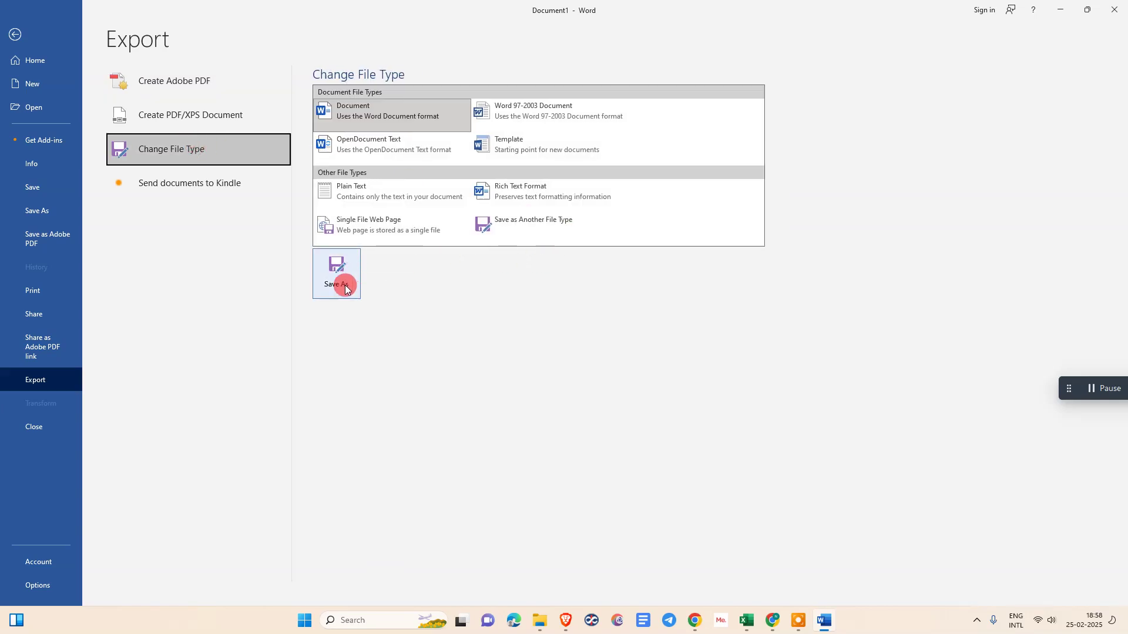
{"action": "left_click", "coordinate": [337, 274]}
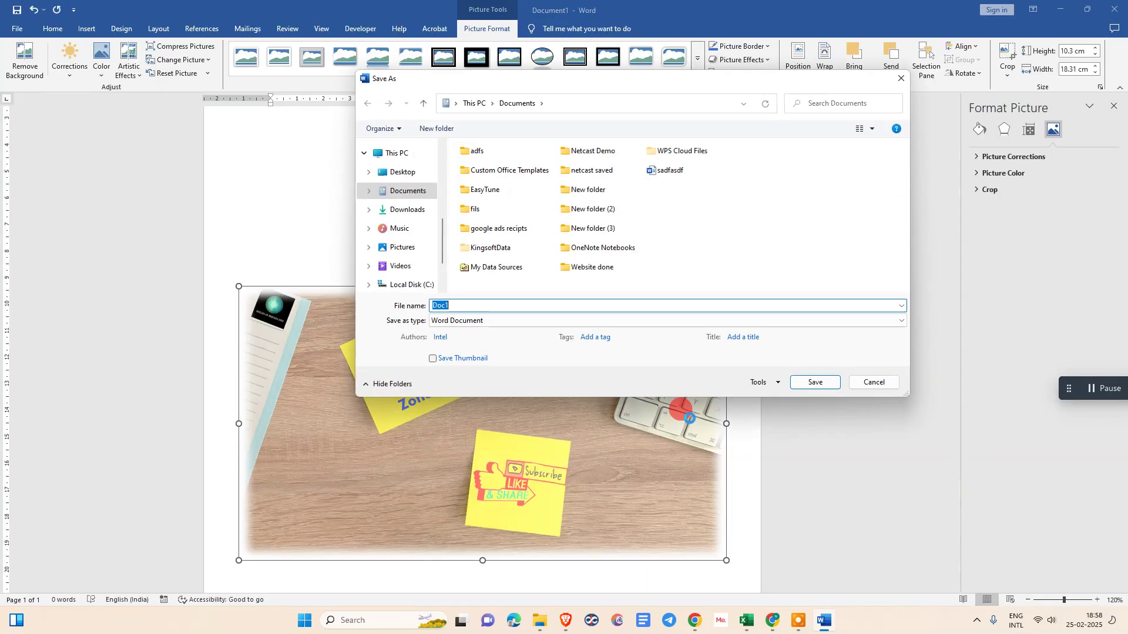
- Choose PDF as the save format and bring up the extra saving tools
{"action": "left_click", "coordinate": [448, 321]}
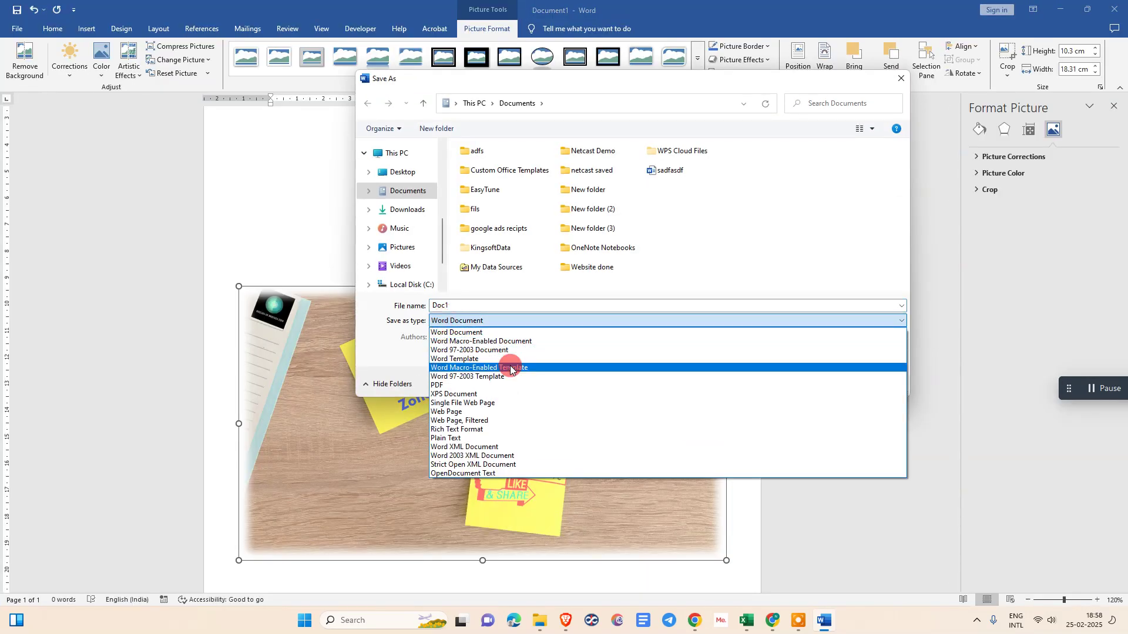
{"action": "left_click", "coordinate": [452, 386]}
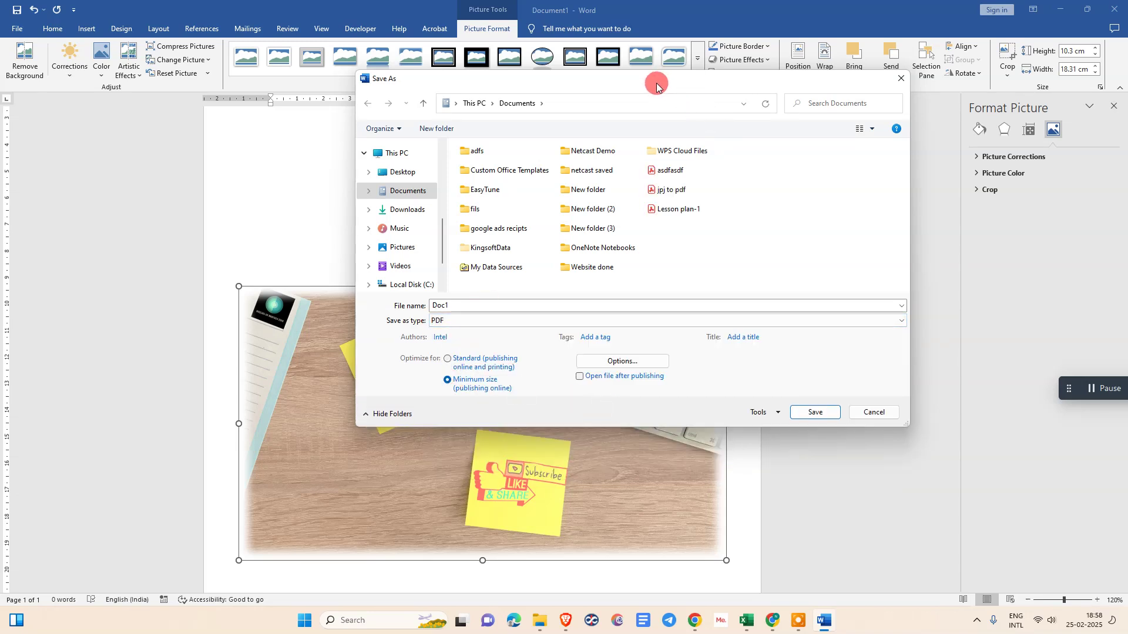
{"action": "left_click_drag", "start_coordinate": [657, 86], "coordinate": [557, 86]}
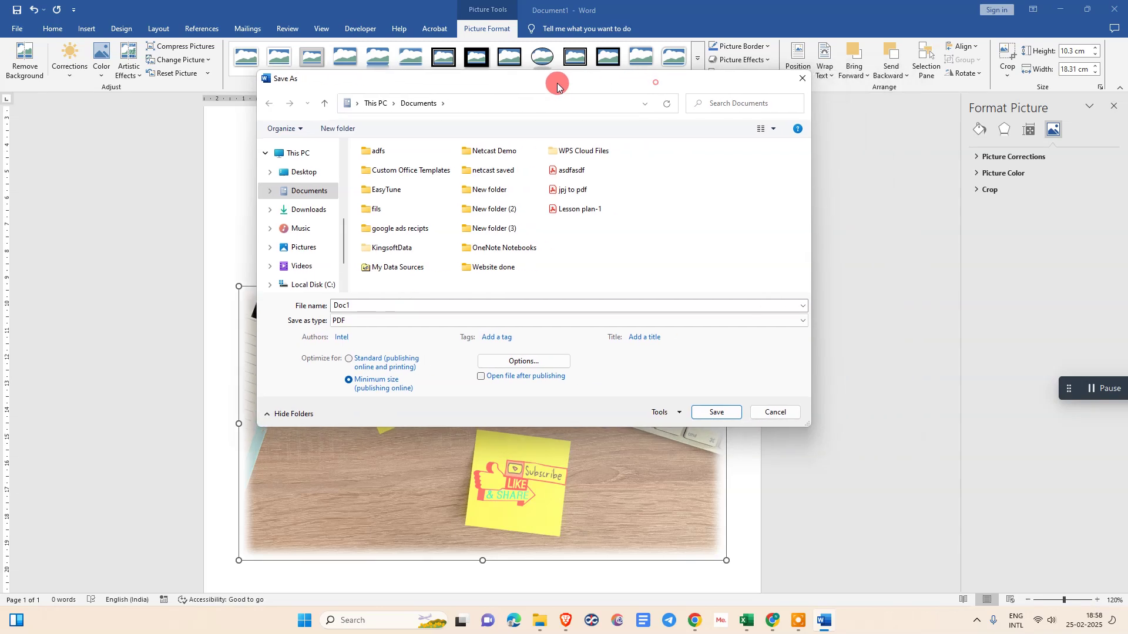
{"action": "left_click", "coordinate": [660, 413]}
- Keep default resolution in Compress Pictures, confirm PDF type, then close the save dialog unsaved
{"action": "left_click", "coordinate": [687, 478]}
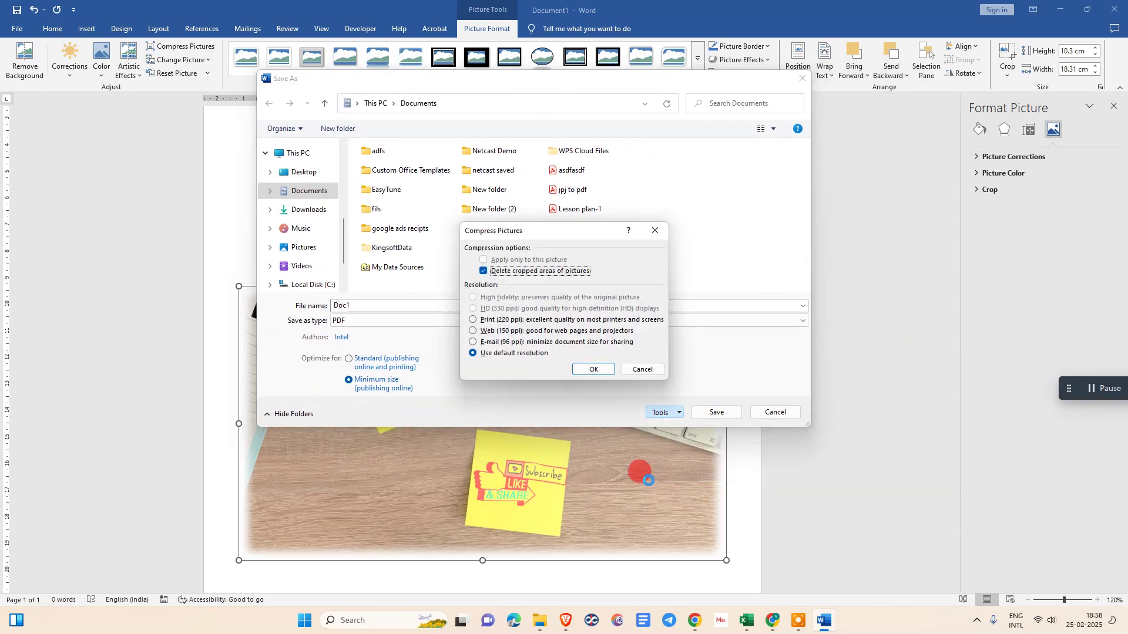
{"action": "left_click", "coordinate": [485, 354]}
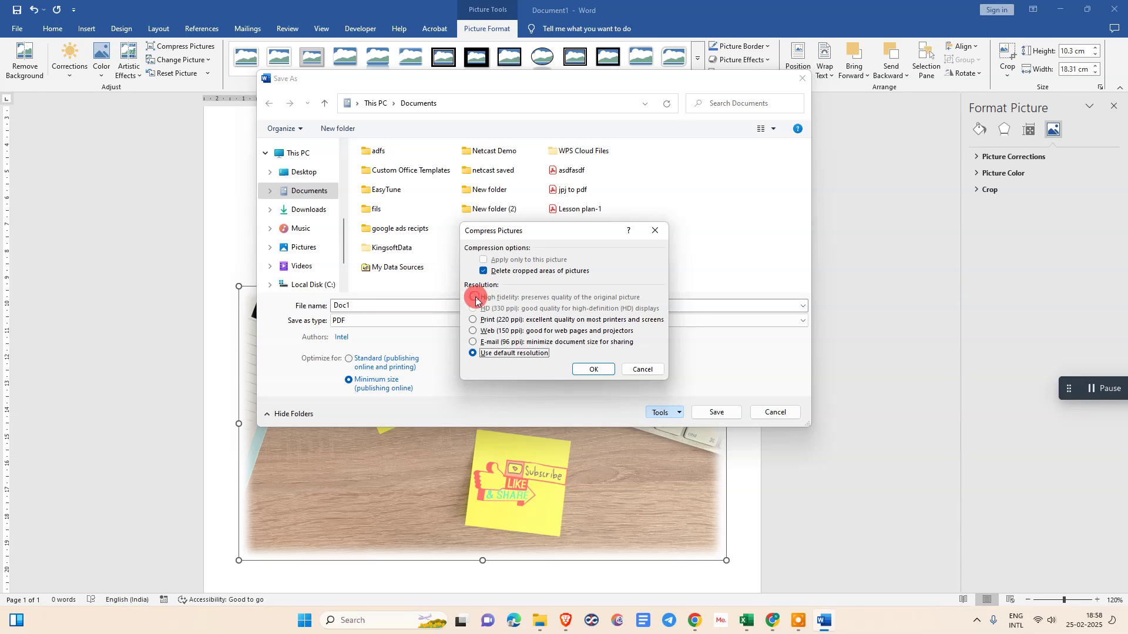
{"action": "left_click", "coordinate": [643, 370]}
{"action": "left_click", "coordinate": [520, 320]}
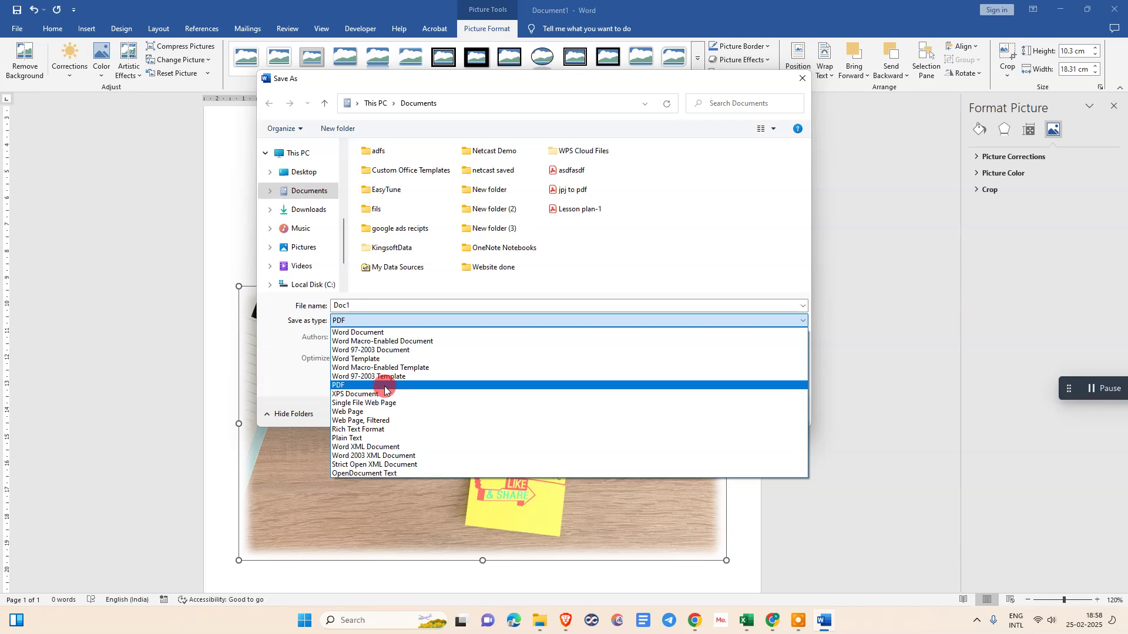
{"action": "left_click", "coordinate": [808, 84]}
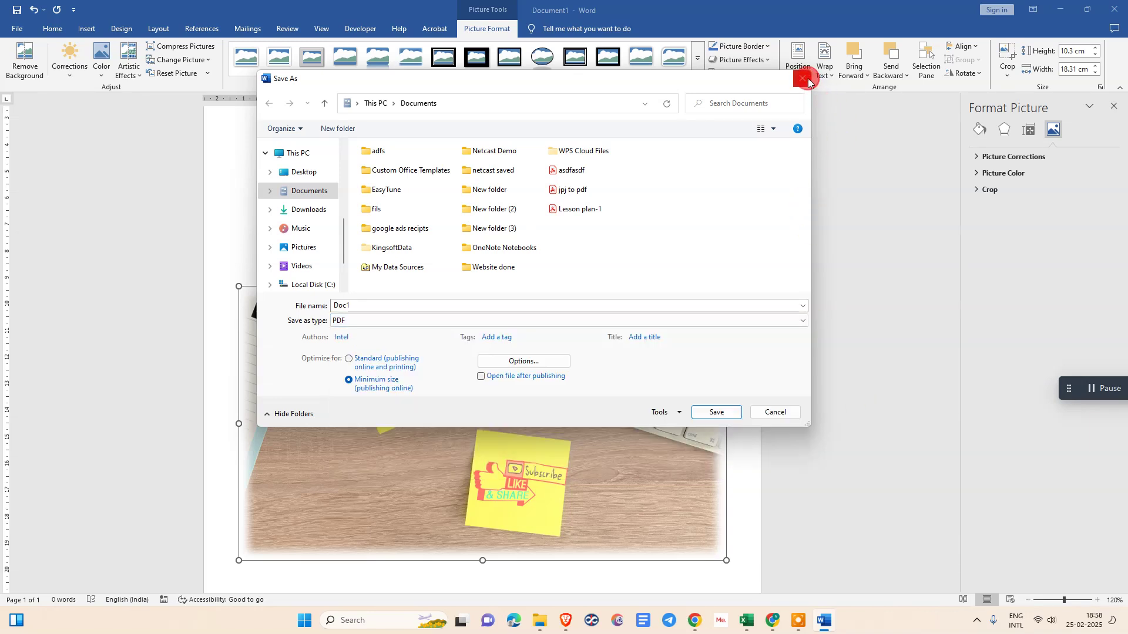
{"action": "scroll", "coordinate": [478, 378], "scroll_direction": "down", "scroll_amount": 1}
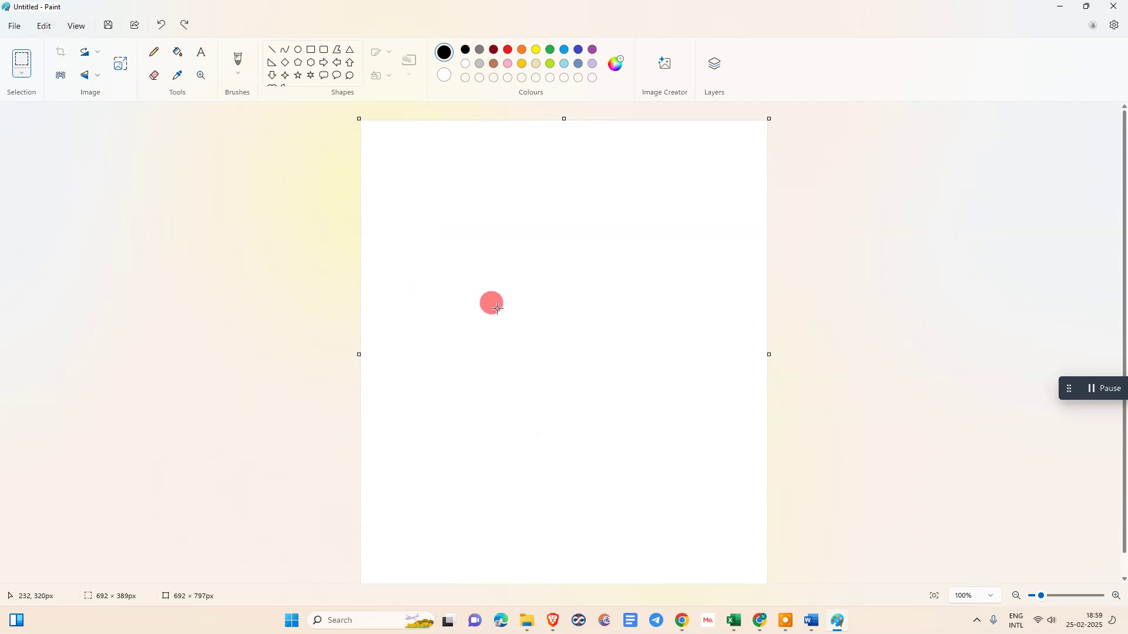
- Switch back to Word and copy the desk photo
{"action": "key", "text": "alt+Tab"}
{"action": "left_click", "coordinate": [440, 141]}
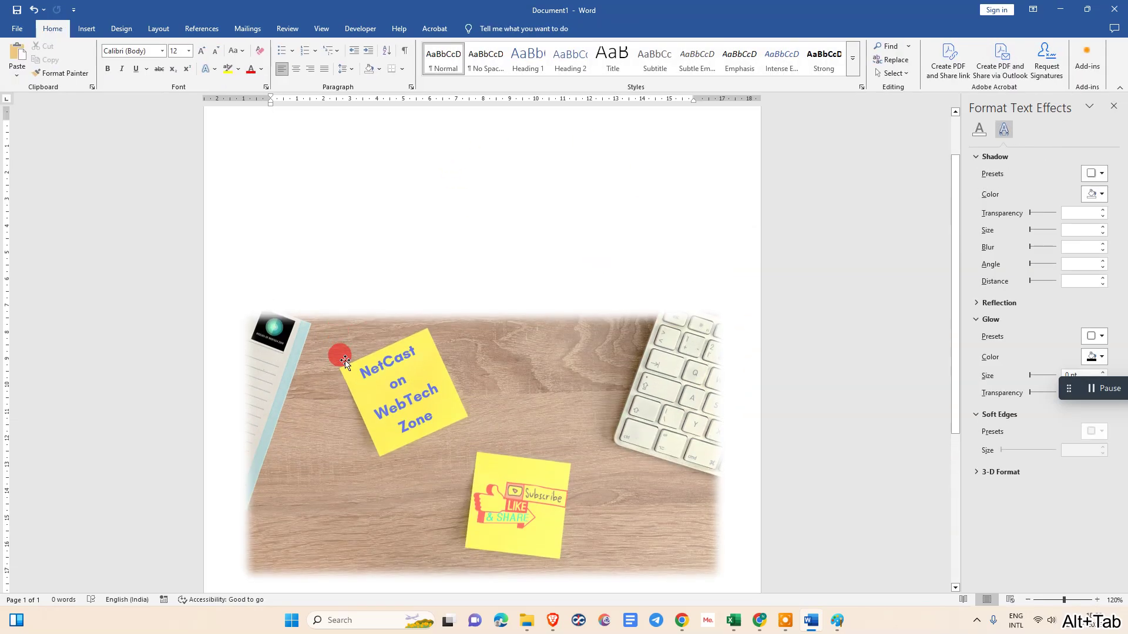
{"action": "left_click", "coordinate": [345, 357]}
{"action": "right_click", "coordinate": [415, 343]}
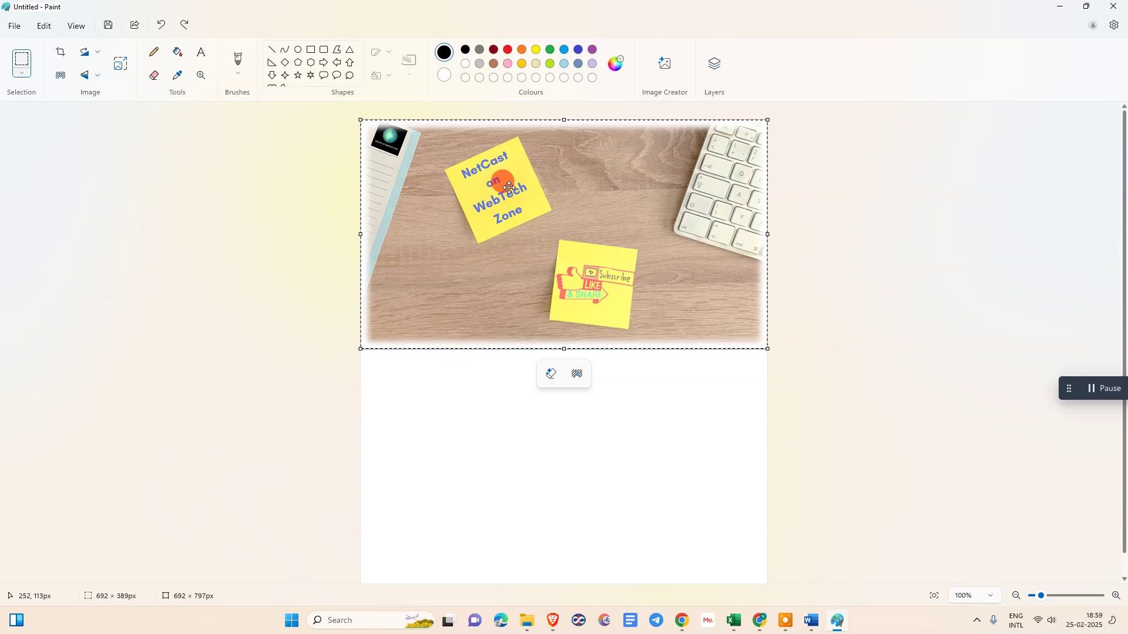
- Paste the copied photo onto the Paint canvas and place it
{"action": "left_click", "coordinate": [14, 26]}
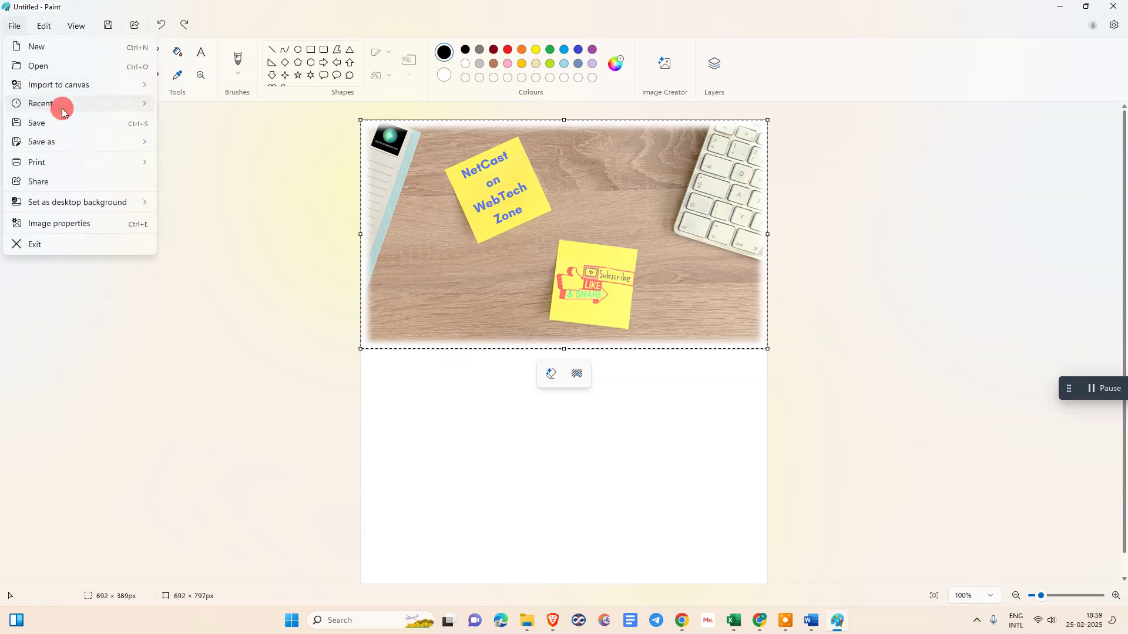
{"action": "left_click", "coordinate": [43, 26]}
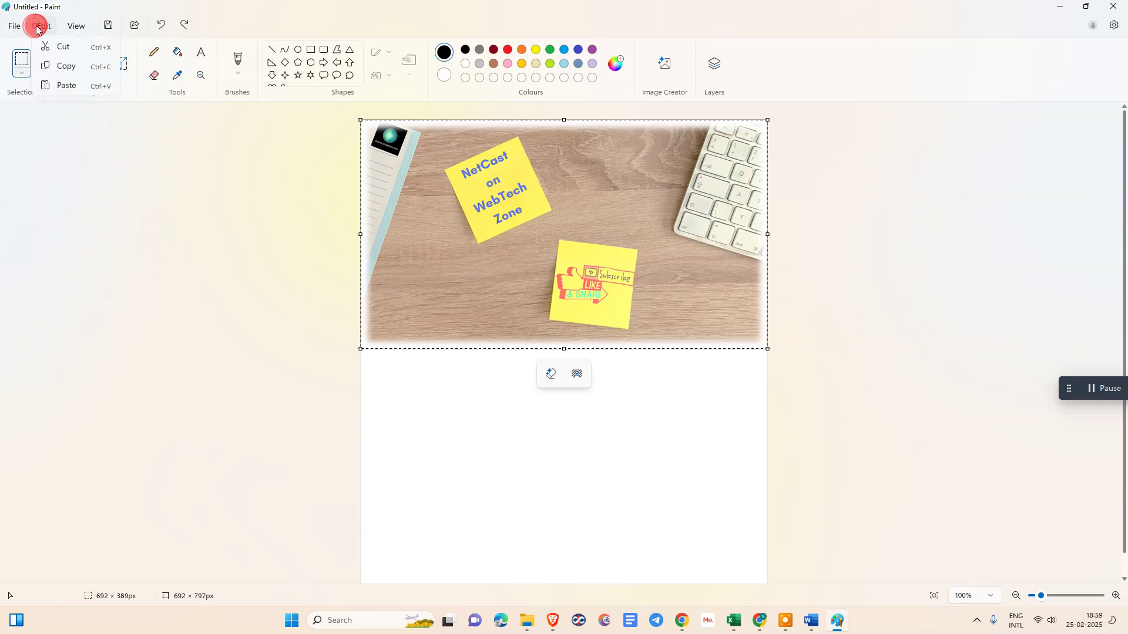
{"action": "left_click", "coordinate": [65, 86]}
{"action": "left_click_drag", "start_coordinate": [564, 219], "coordinate": [560, 349]}
{"action": "left_click", "coordinate": [614, 168]}
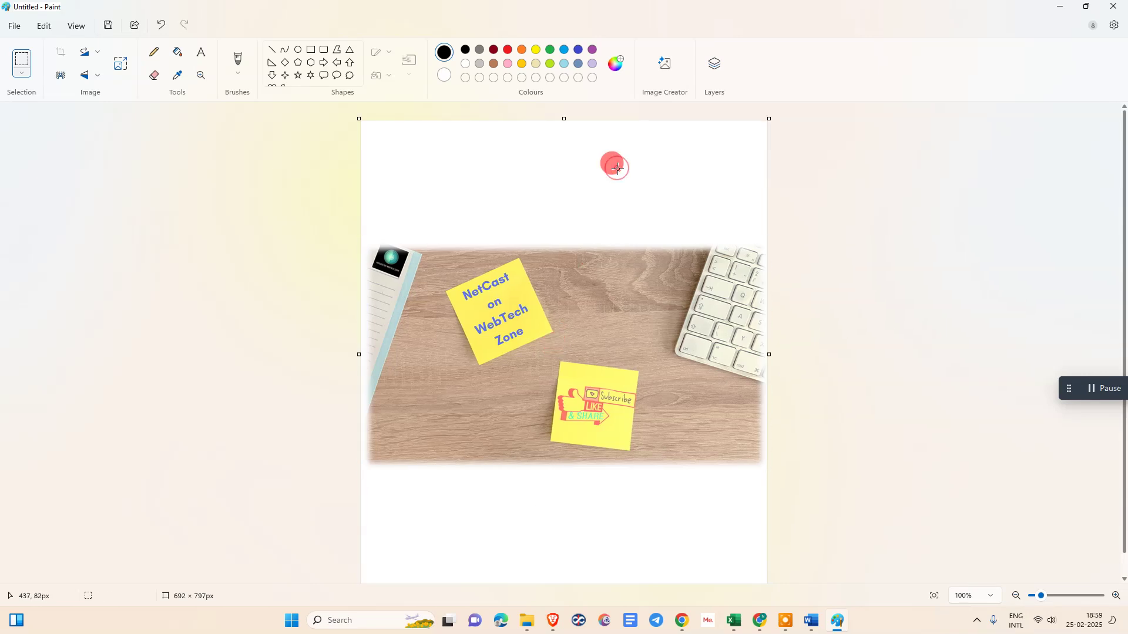
- Crop the canvas tightly to the photo at 691 × 381 px, leaving no white margins
{"action": "left_click_drag", "start_coordinate": [767, 117], "coordinate": [765, 240]}
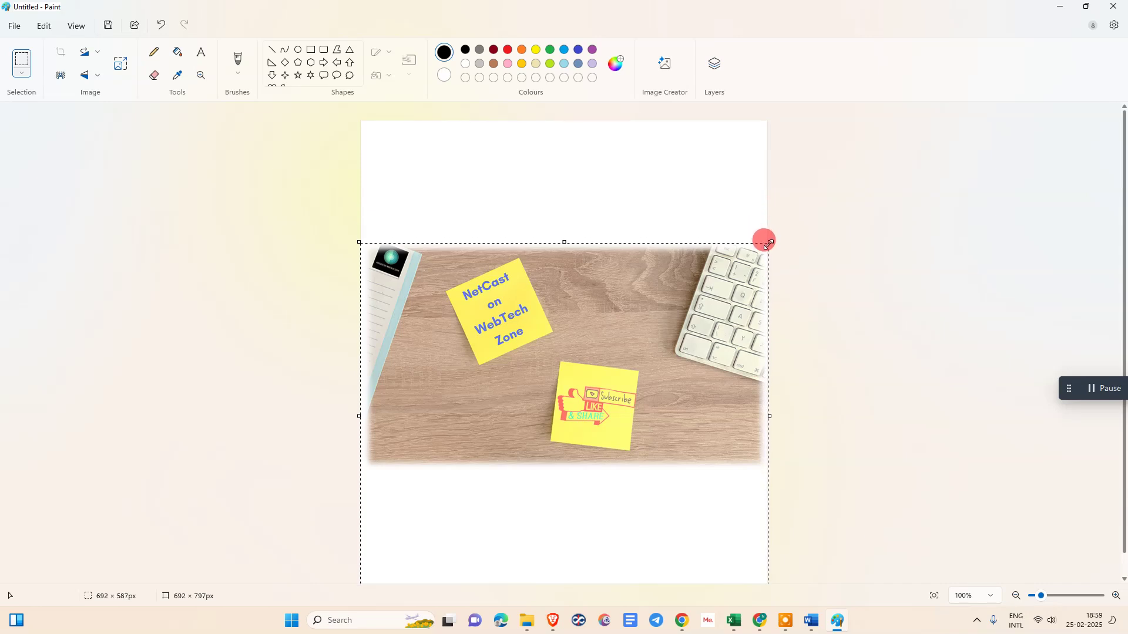
{"action": "key", "text": "ctrl+shift+x"}
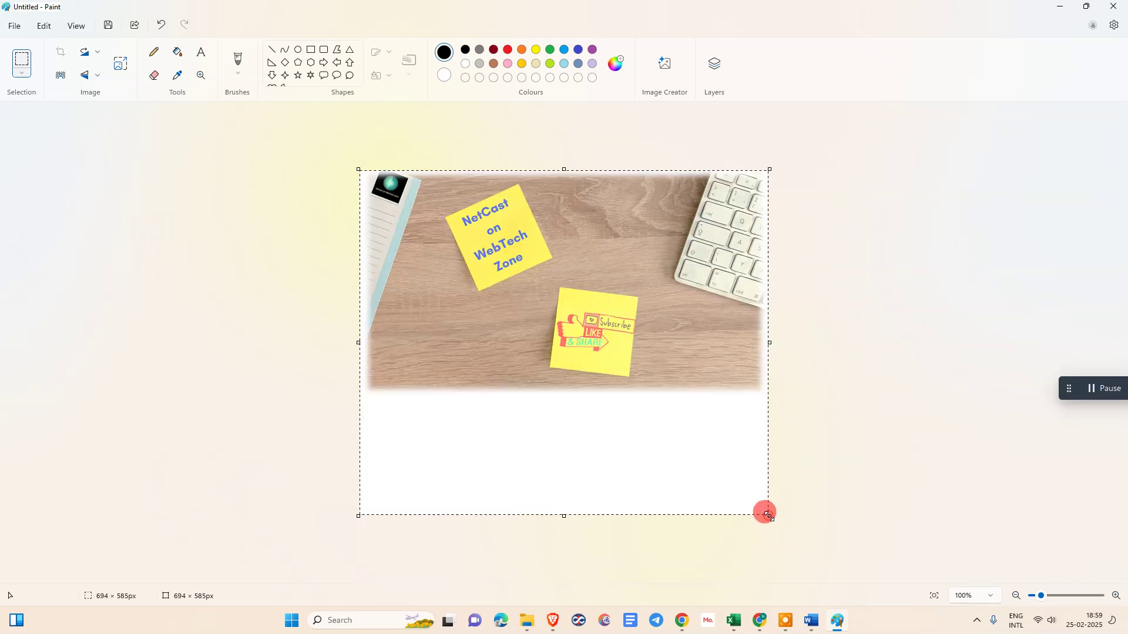
{"action": "left_click_drag", "start_coordinate": [767, 515], "coordinate": [765, 391]}
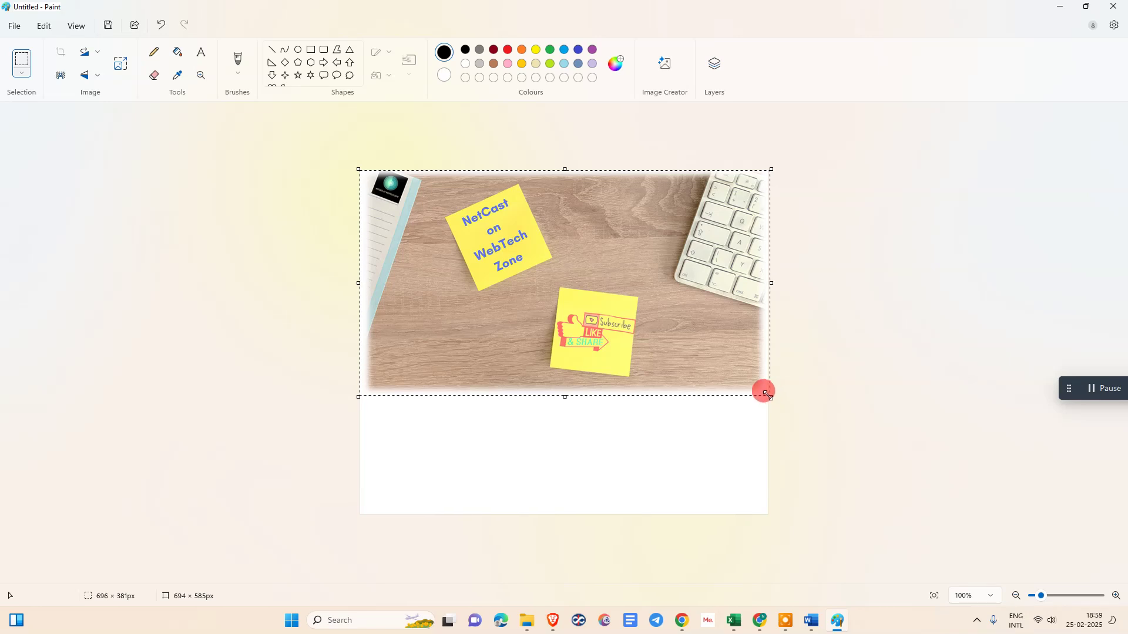
{"action": "key", "text": "ctrl+shift+x"}
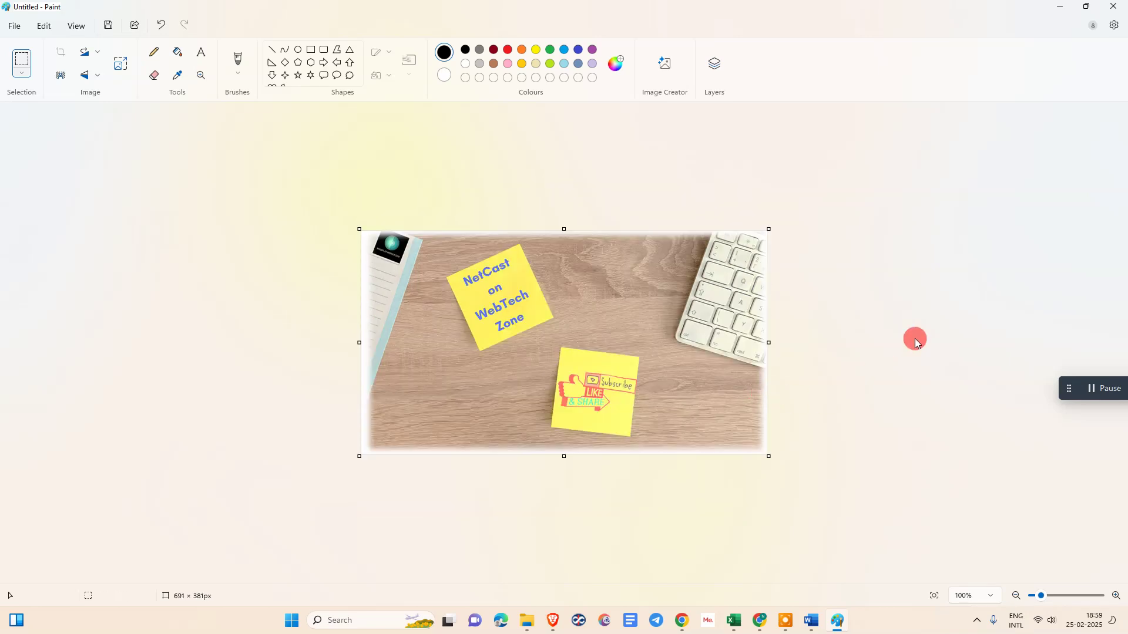
{"action": "left_click", "coordinate": [14, 26]}
{"action": "mouse_move", "coordinate": [41, 142]}
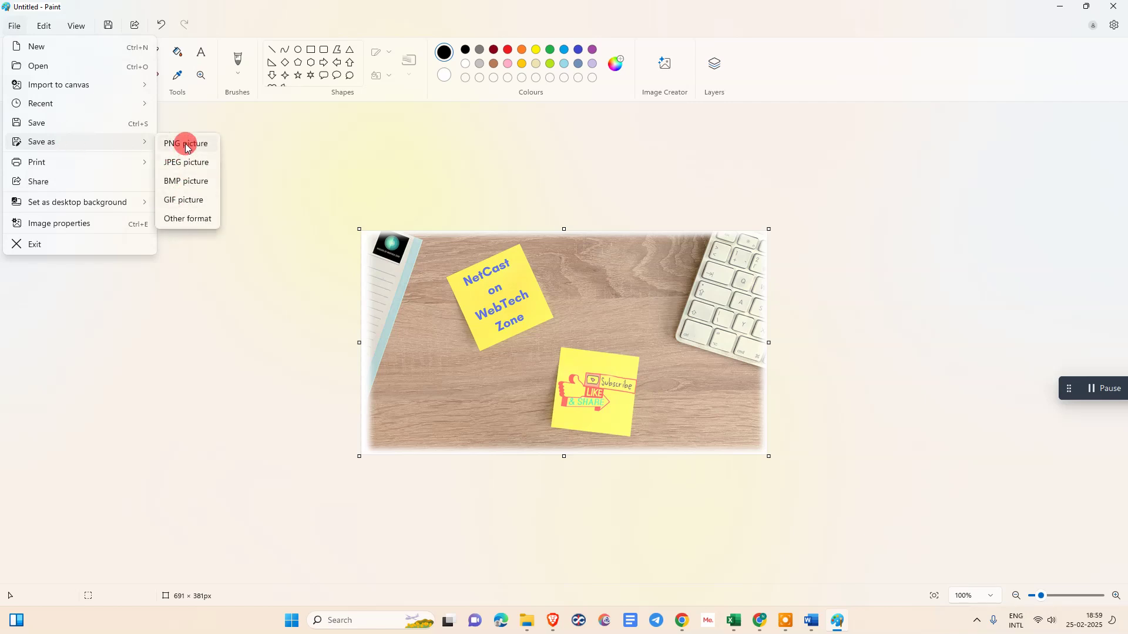
- Save the cropped photo as PNG 'sdfasdf' in Documents > Netcast Demo > images
{"action": "left_click", "coordinate": [185, 144]}
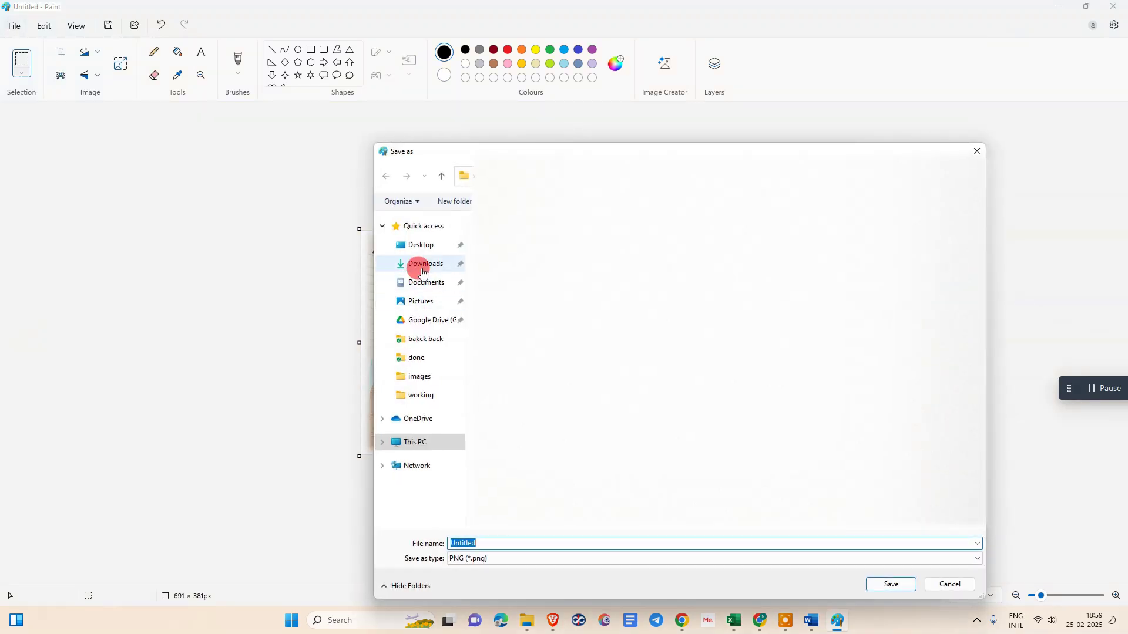
{"action": "left_click", "coordinate": [426, 282]}
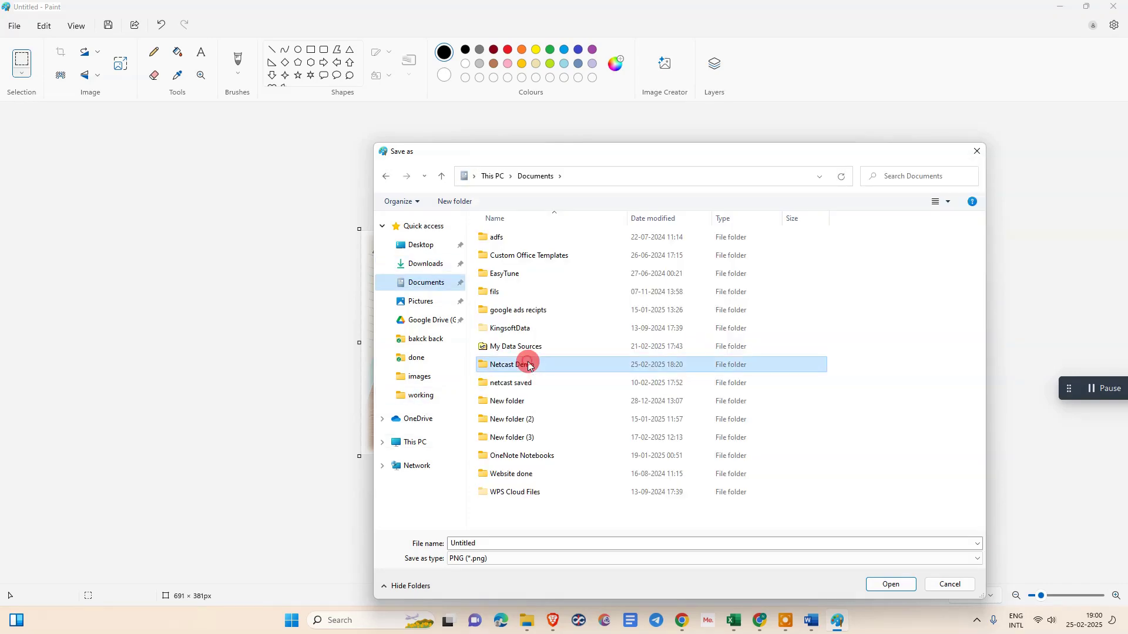
{"action": "double_click", "coordinate": [527, 364]}
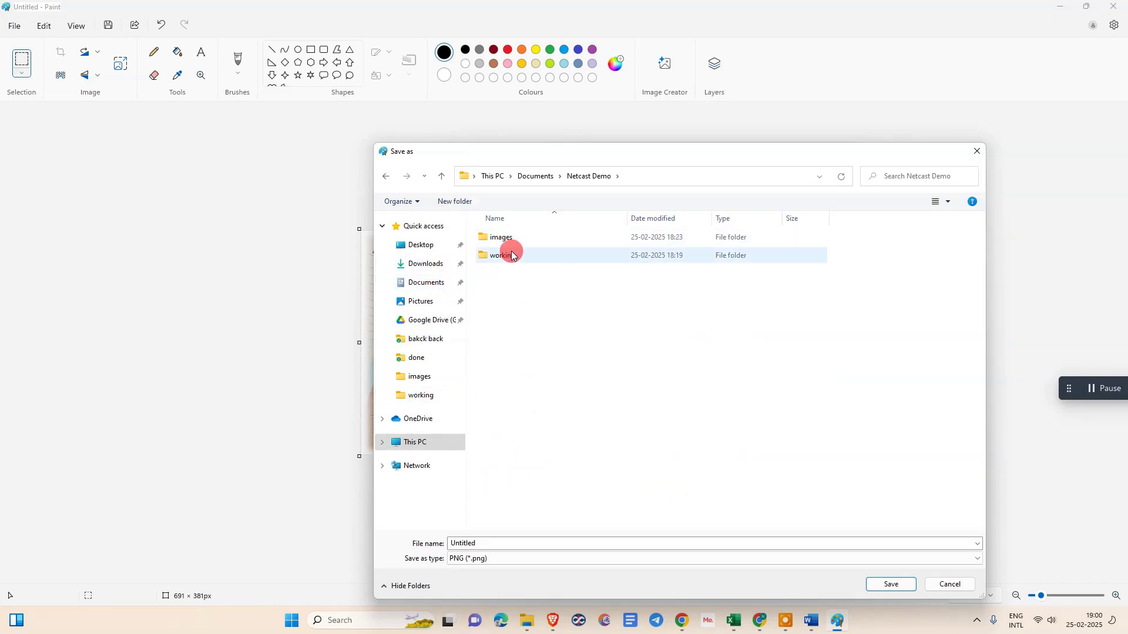
{"action": "double_click", "coordinate": [528, 240]}
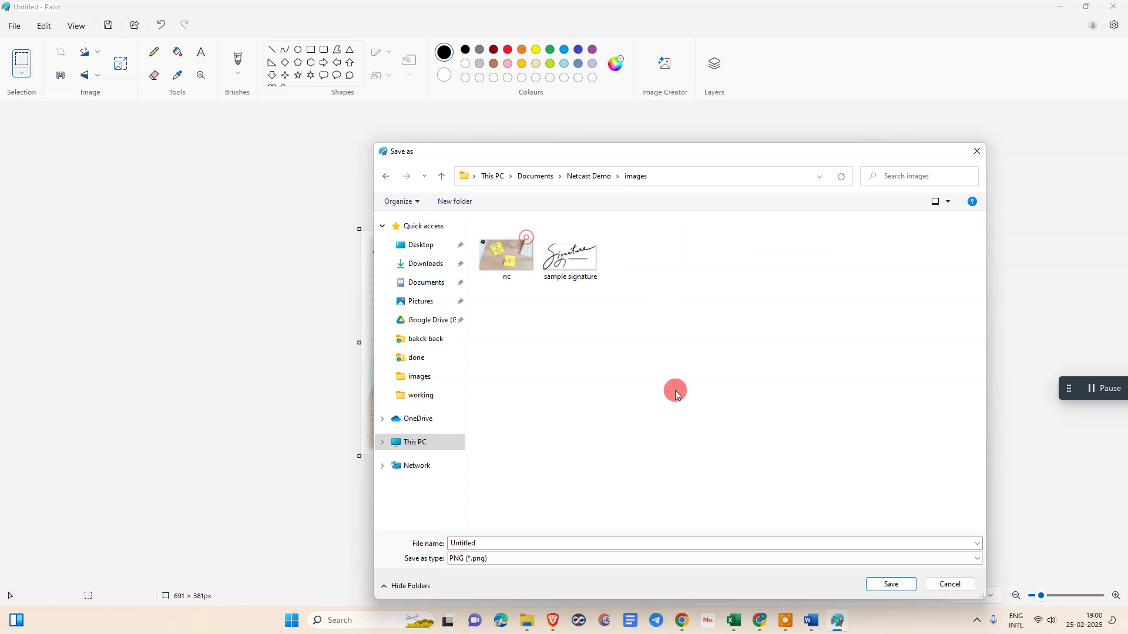
{"action": "left_click", "coordinate": [511, 543]}
{"action": "type", "text": "sdfasdf"}
{"action": "left_click", "coordinate": [890, 584]}
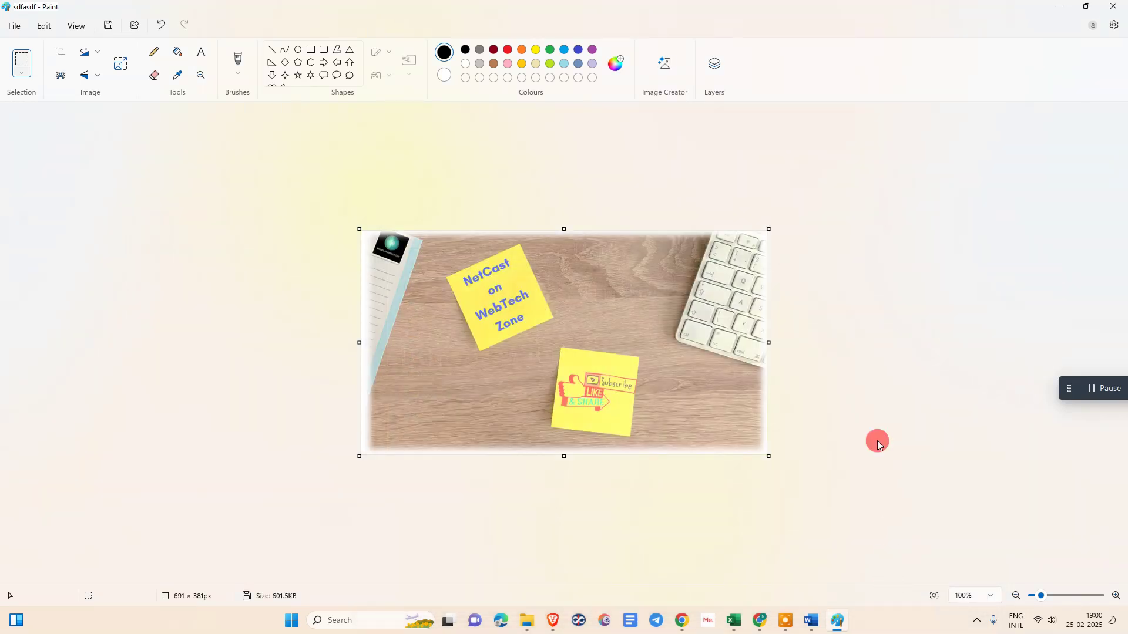